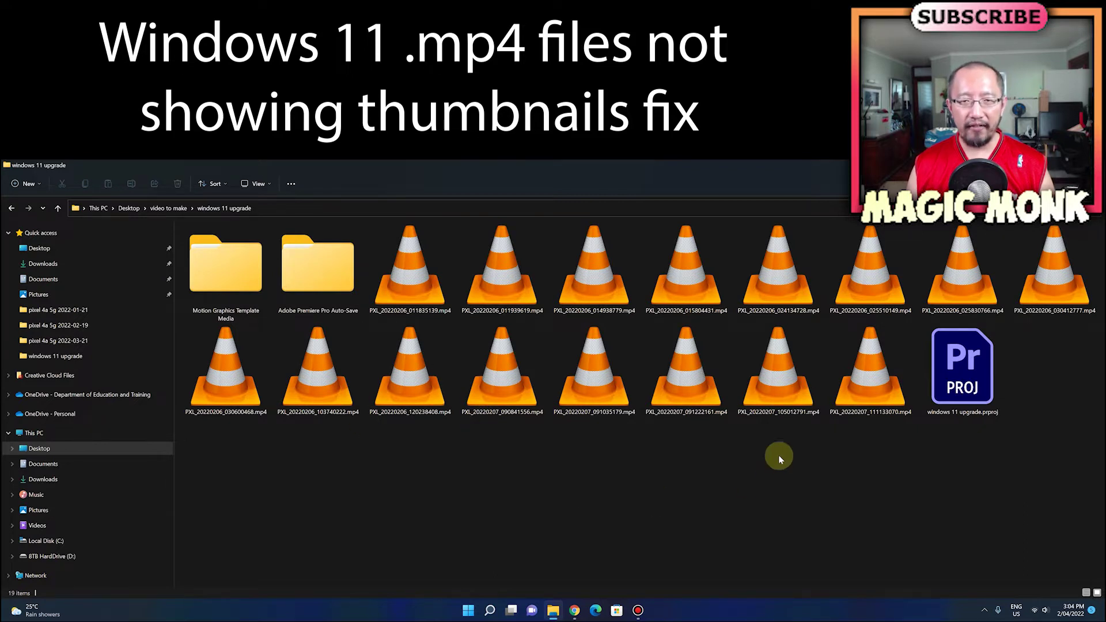
# Step: Select an mp4 in the windows 11 upgrade folder and show the See more commands menu
pyautogui.click(649, 283)
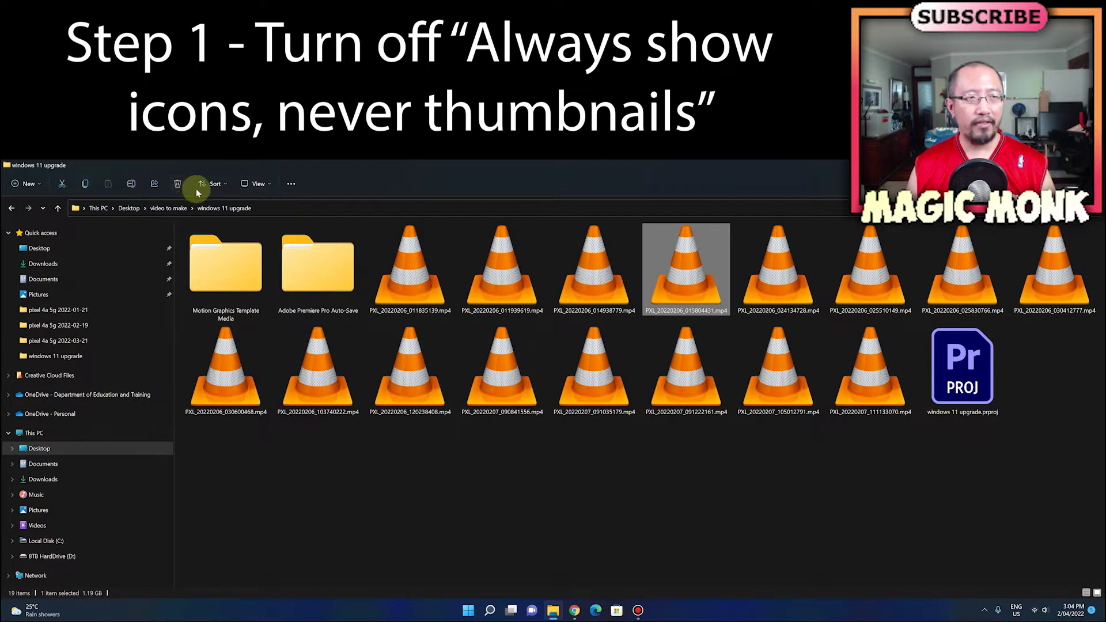
pyautogui.click(290, 185)
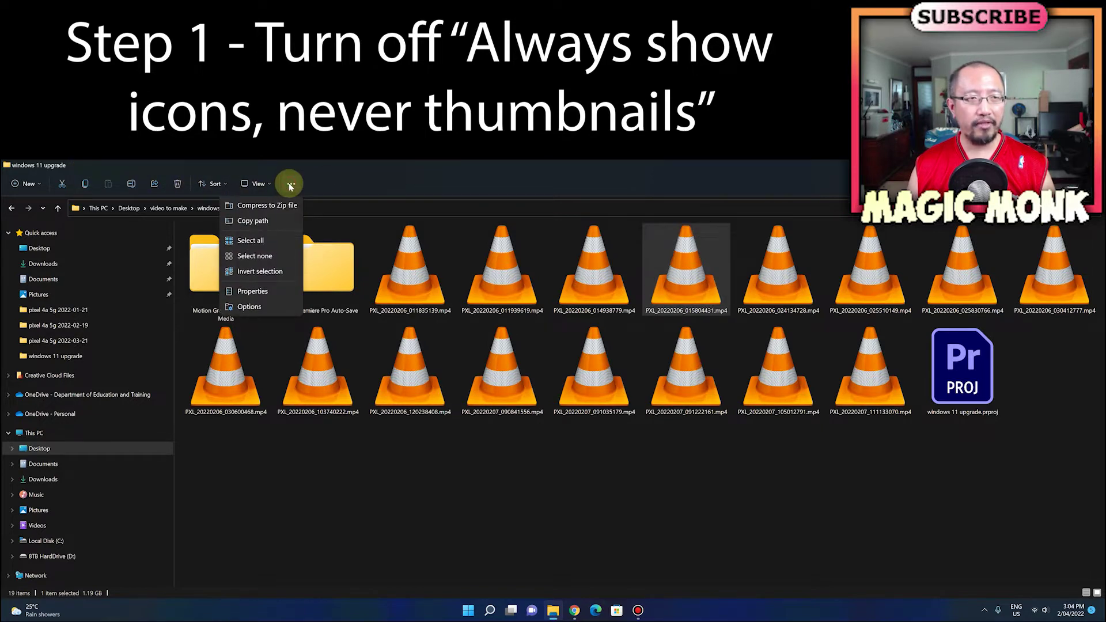
# Step: Leave 'Always show icons, never thumbnails' unchecked in Folder Options and apply the change
pyautogui.click(247, 307)
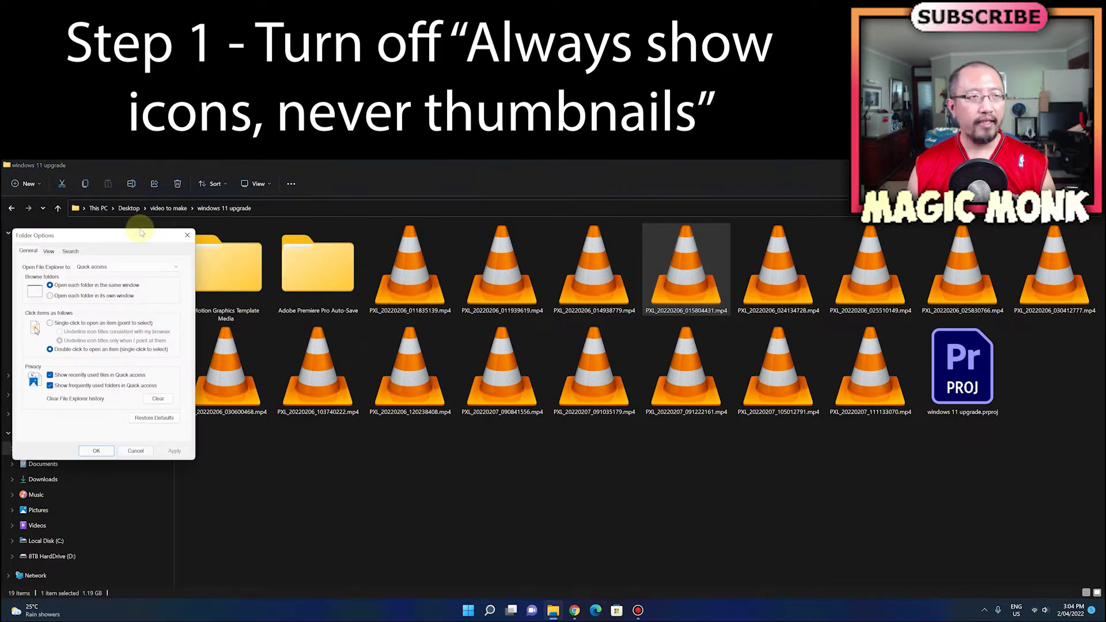
pyautogui.moveTo(131, 239); pyautogui.dragTo(593, 268)
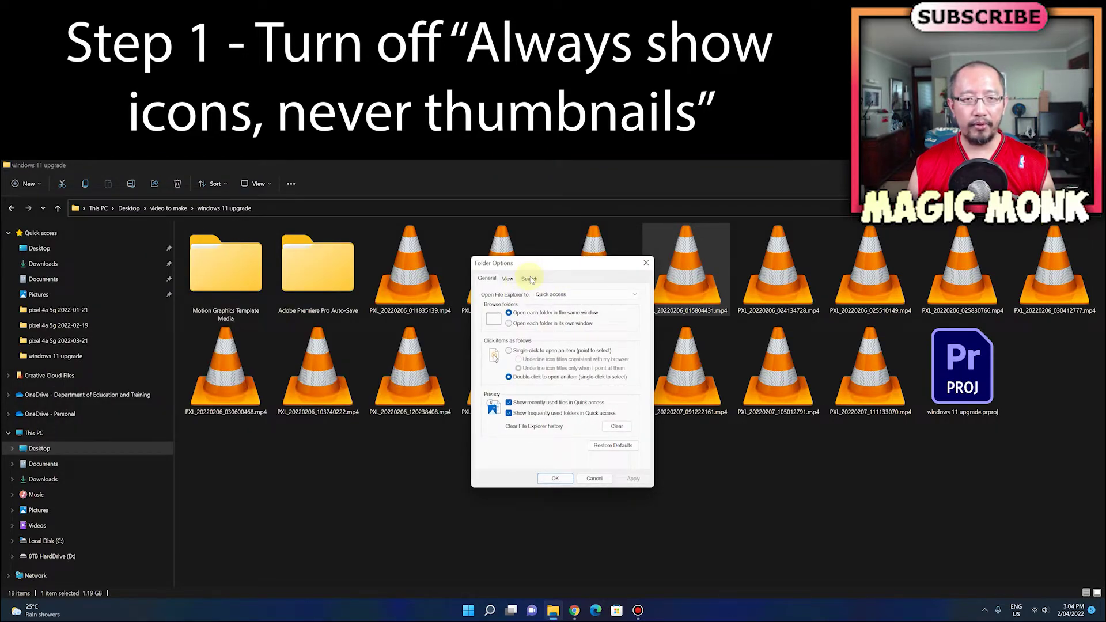
pyautogui.click(509, 280)
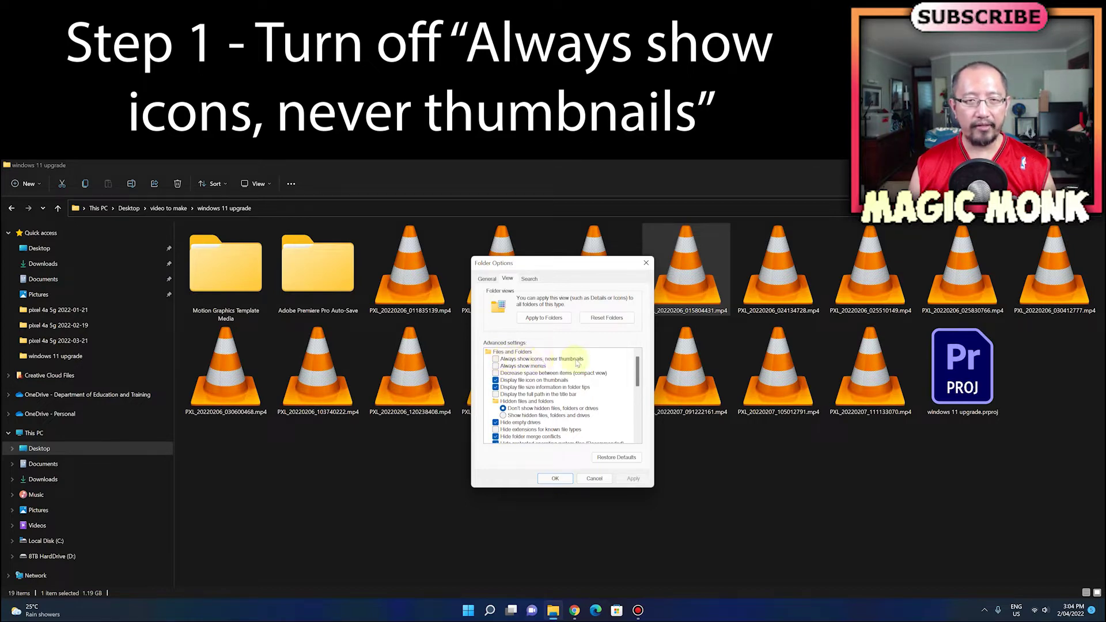
pyautogui.click(496, 360)
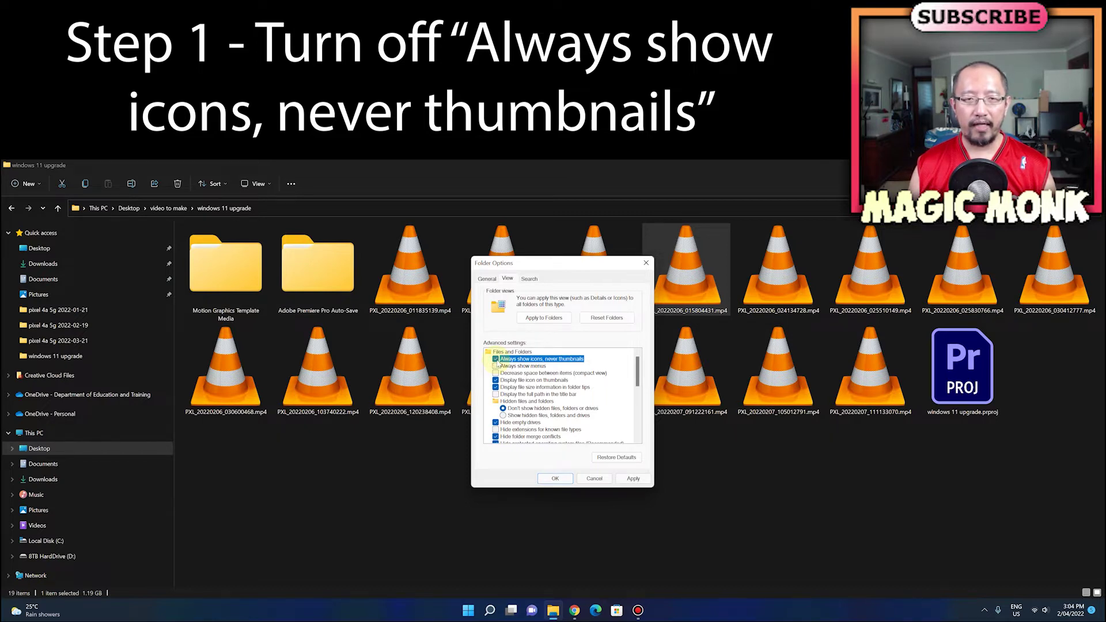
pyautogui.click(496, 359)
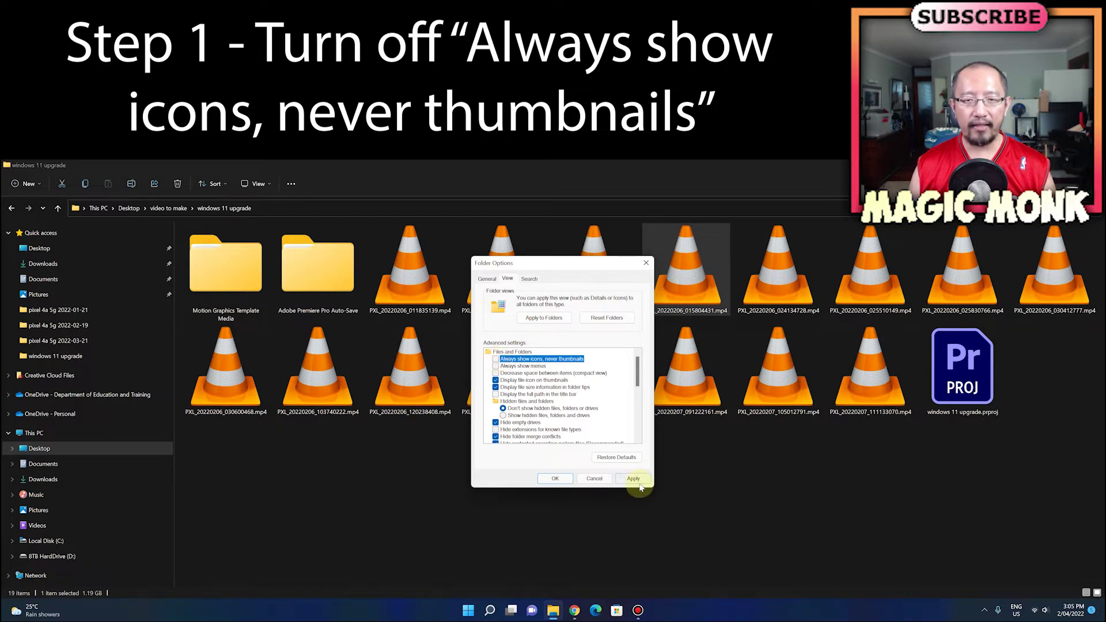
pyautogui.click(633, 478)
pyautogui.click(555, 478)
pyautogui.click(669, 476)
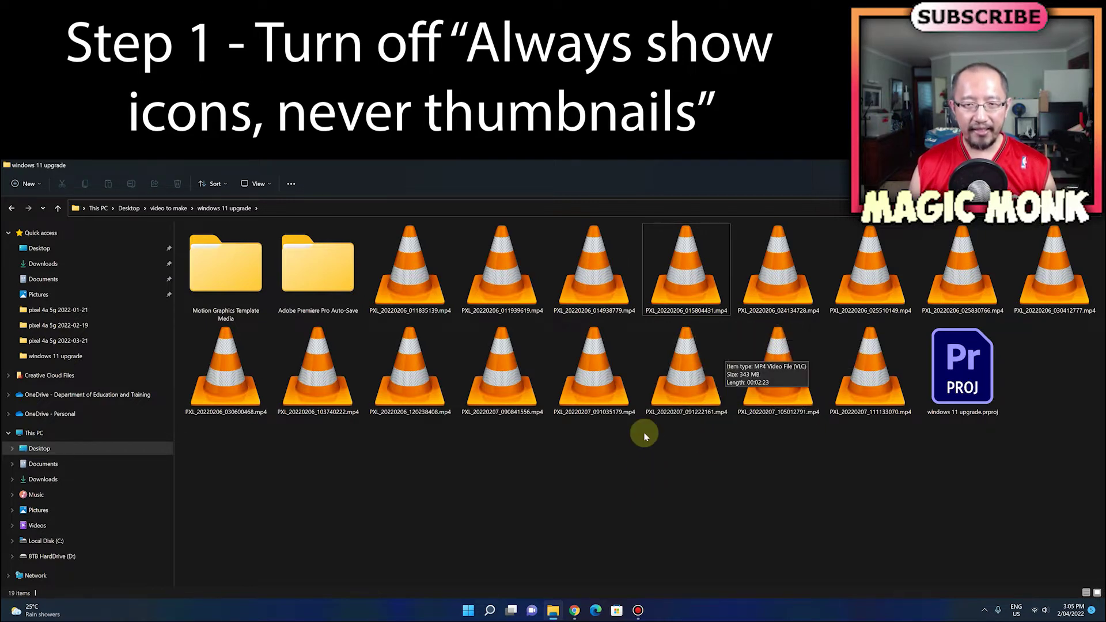
pyautogui.rightClick(489, 605)
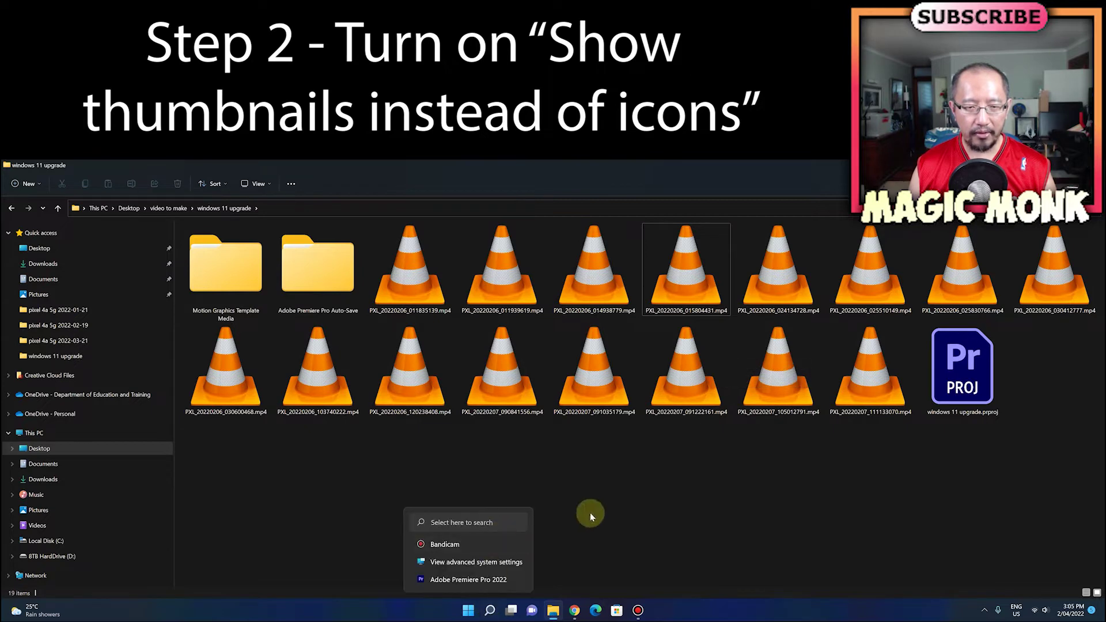
# Step: Search Start for 'system' and bring up System Properties via Advanced system settings
pyautogui.click(469, 596)
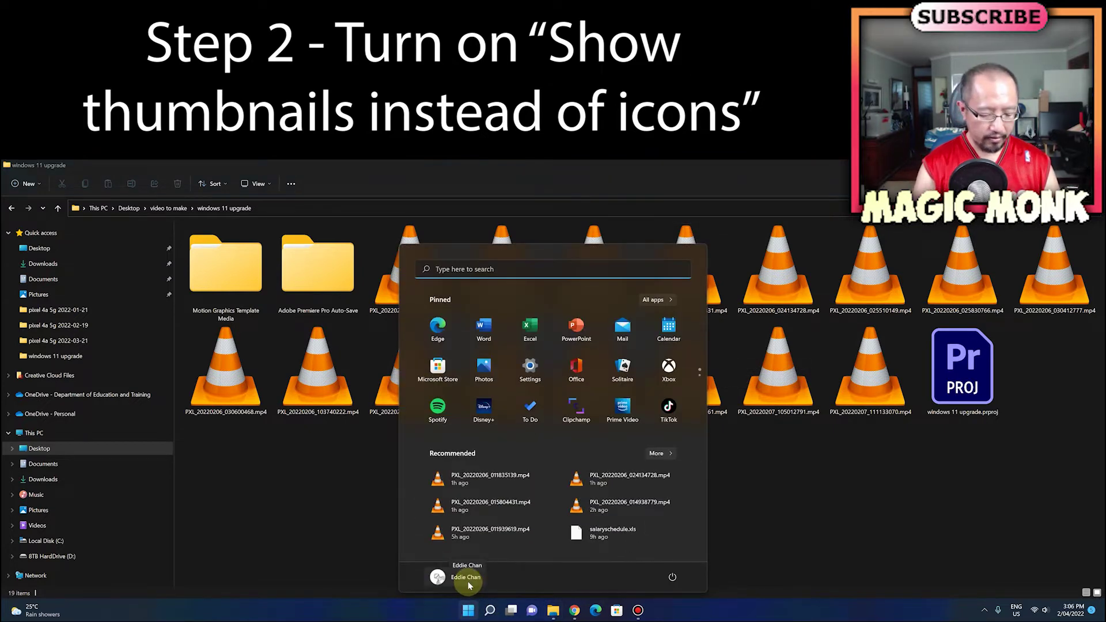
pyautogui.write('system')
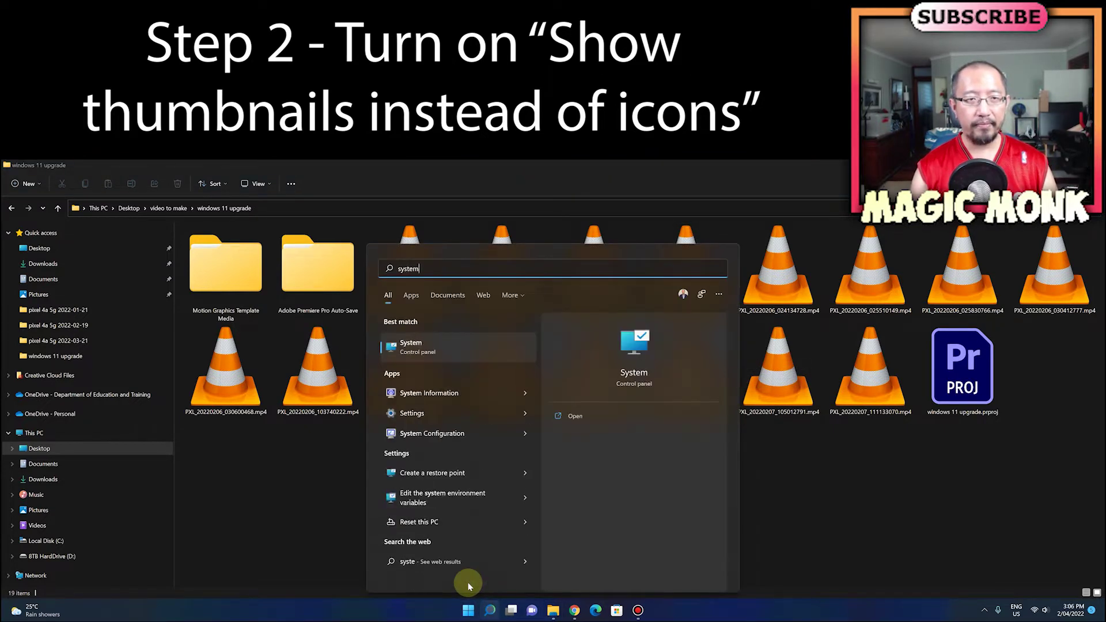
pyautogui.click(445, 348)
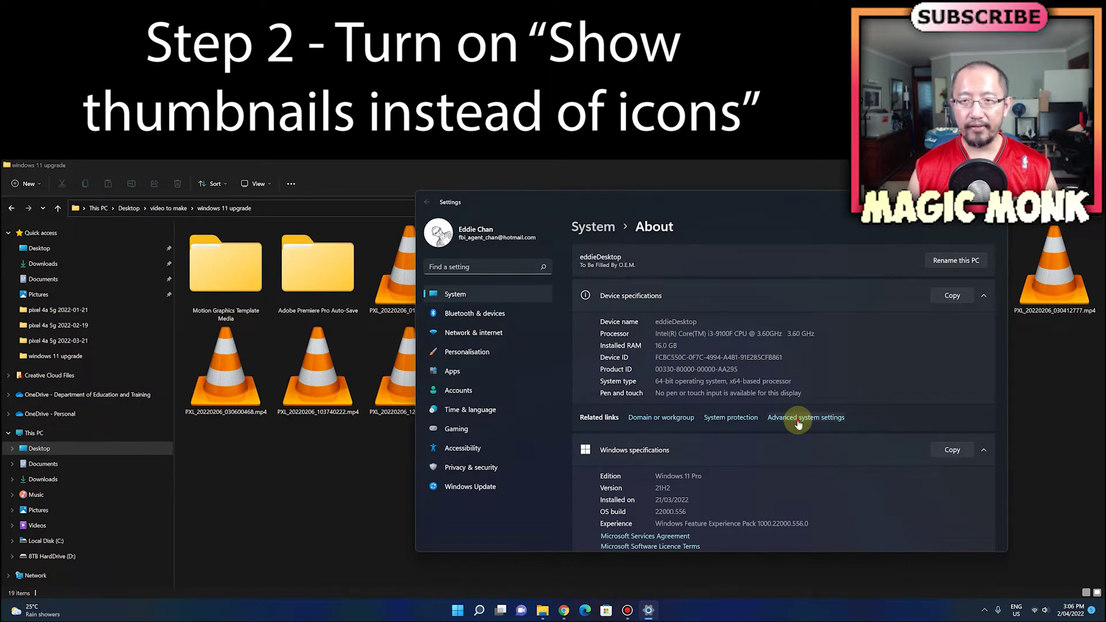
pyautogui.click(798, 419)
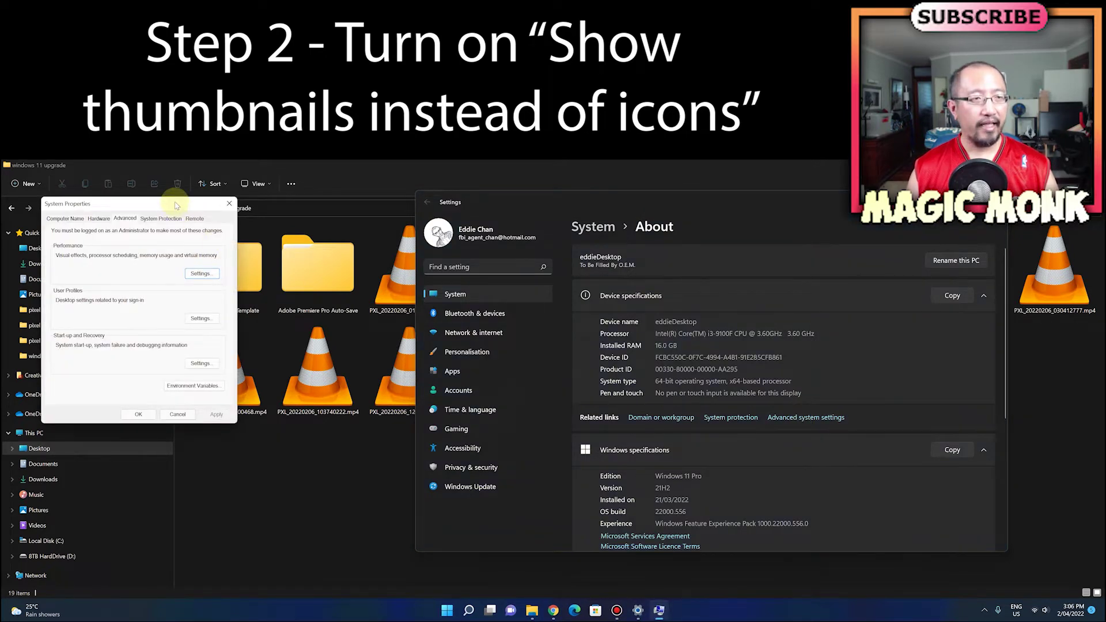
pyautogui.moveTo(177, 204); pyautogui.dragTo(570, 247)
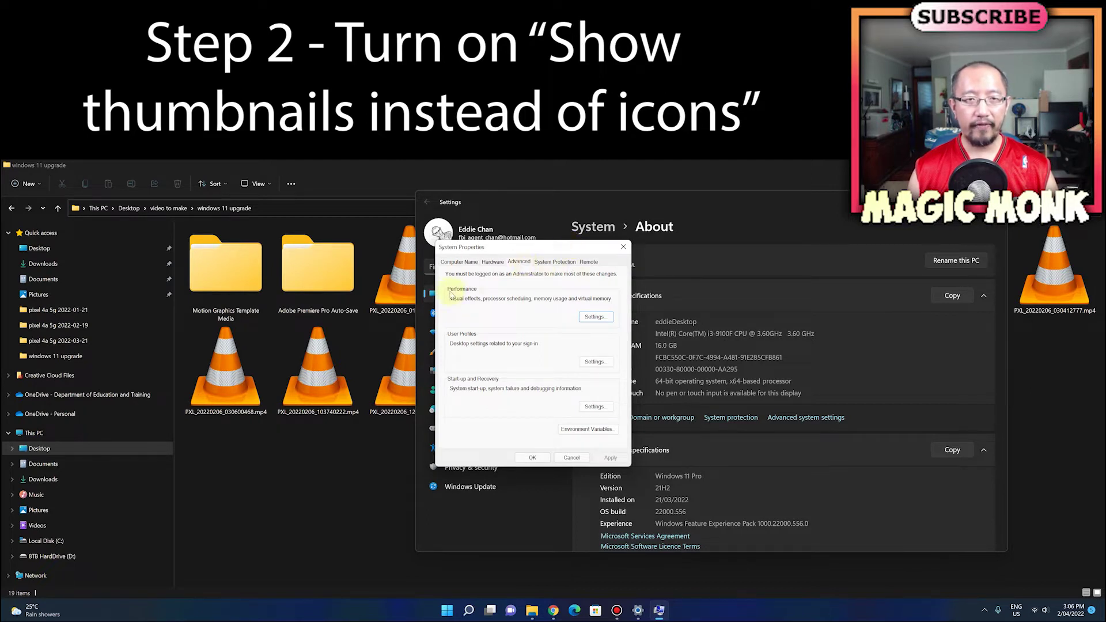
# Step: Set visual effects to Custom with 'Show thumbnails instead of icons' enabled, then close System Properties
pyautogui.click(596, 317)
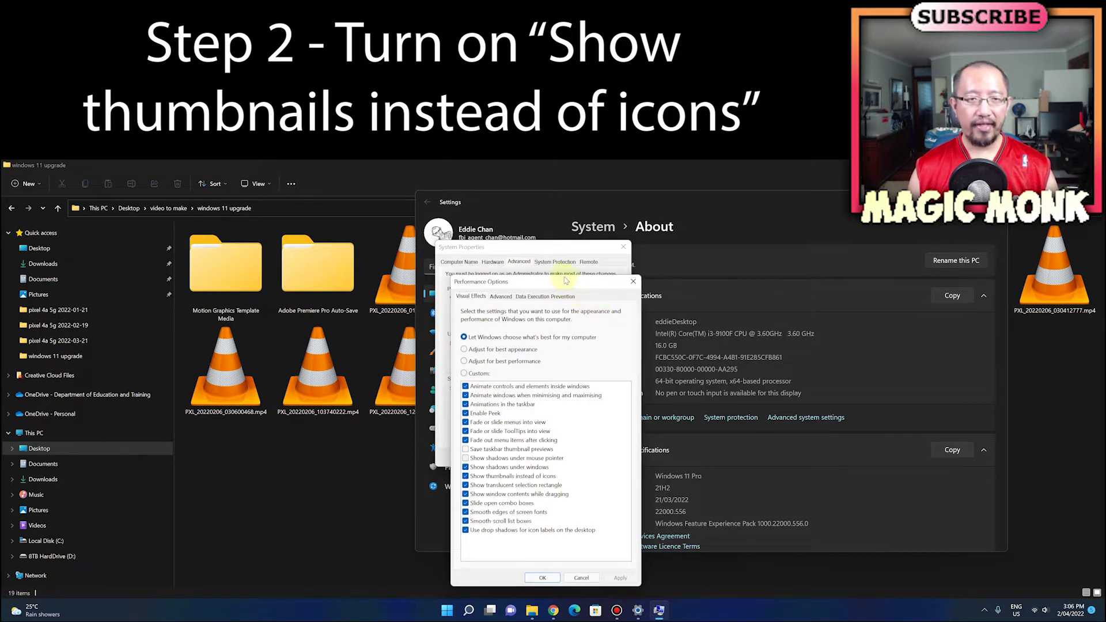
pyautogui.moveTo(552, 282); pyautogui.dragTo(576, 245)
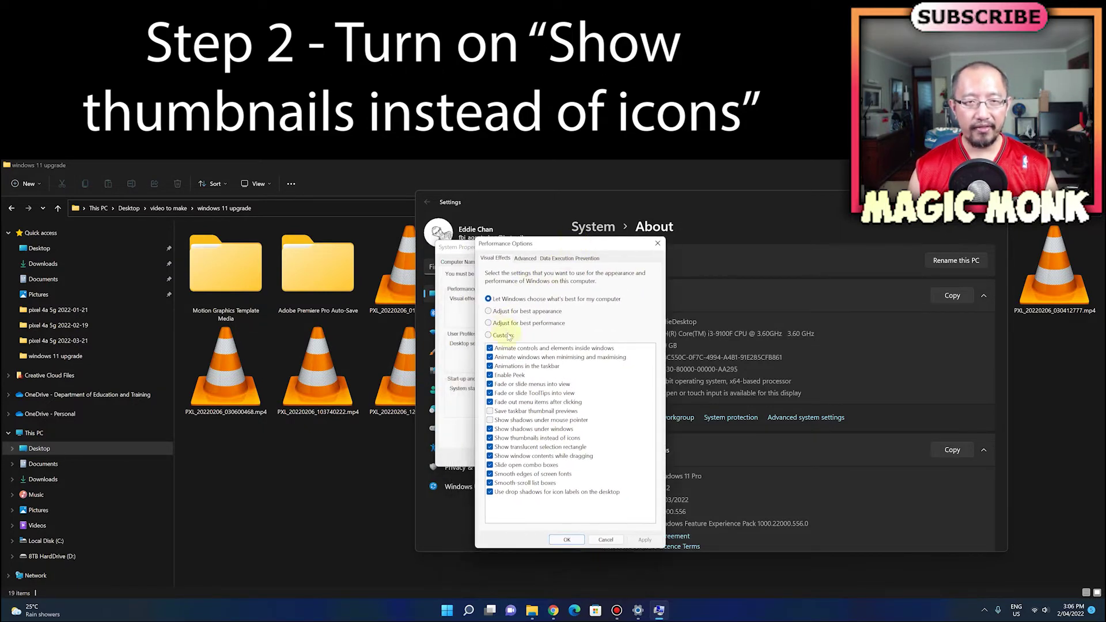
pyautogui.click(507, 336)
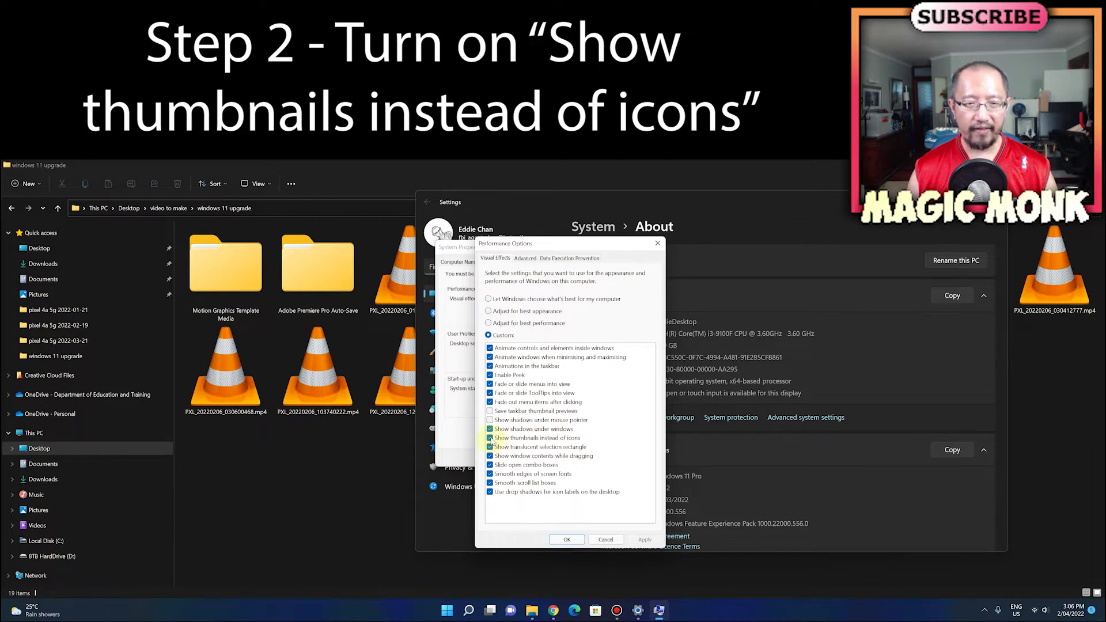
pyautogui.click(490, 438)
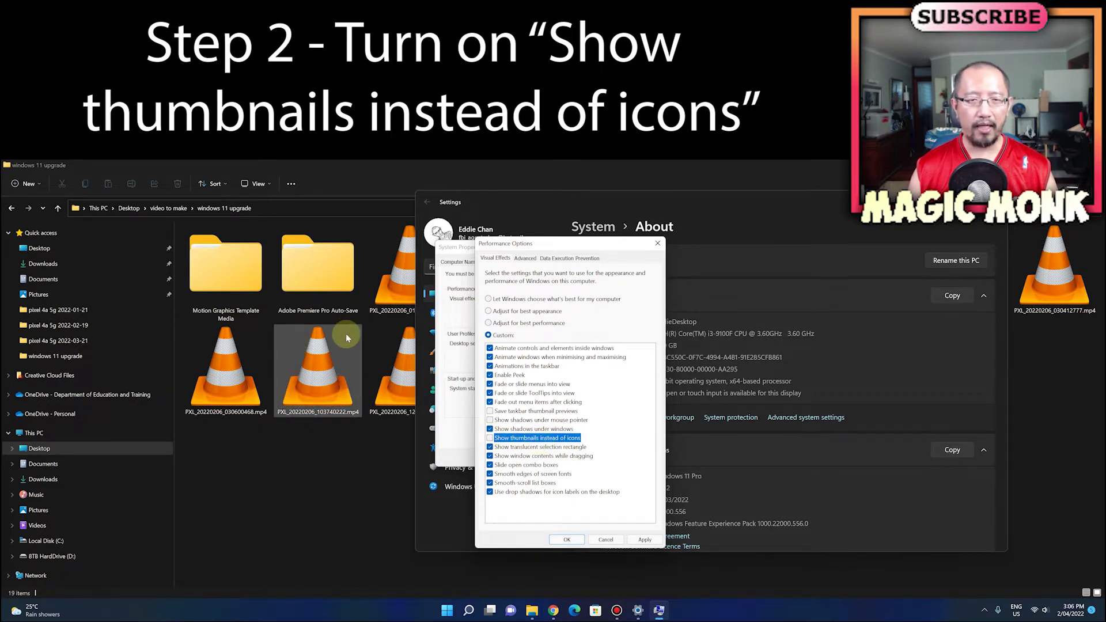
pyautogui.click(490, 438)
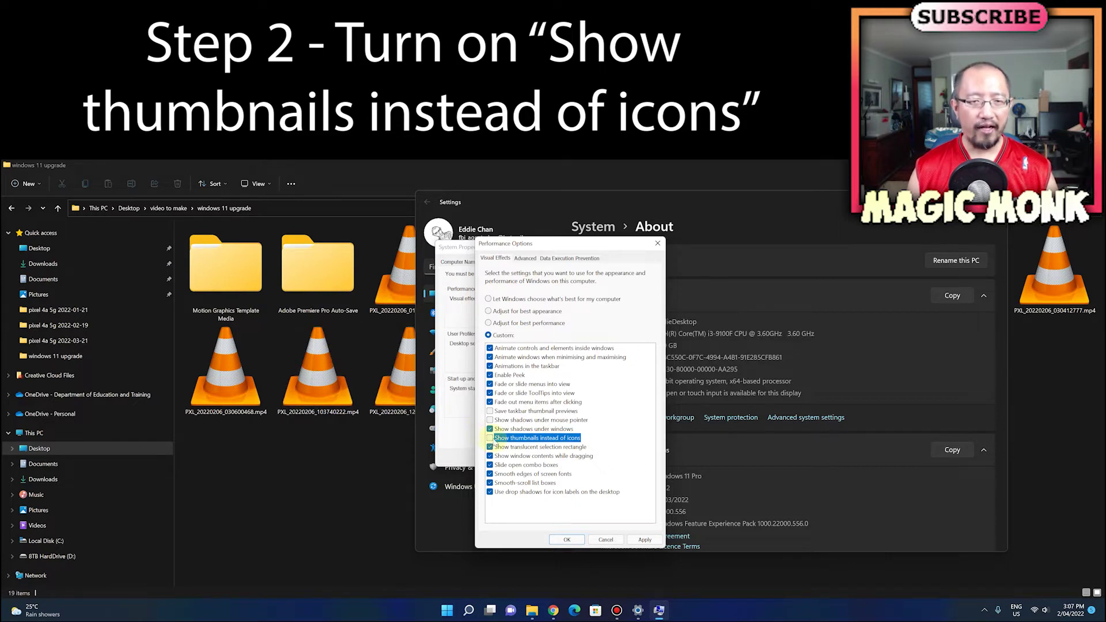
pyautogui.click(655, 539)
pyautogui.click(565, 539)
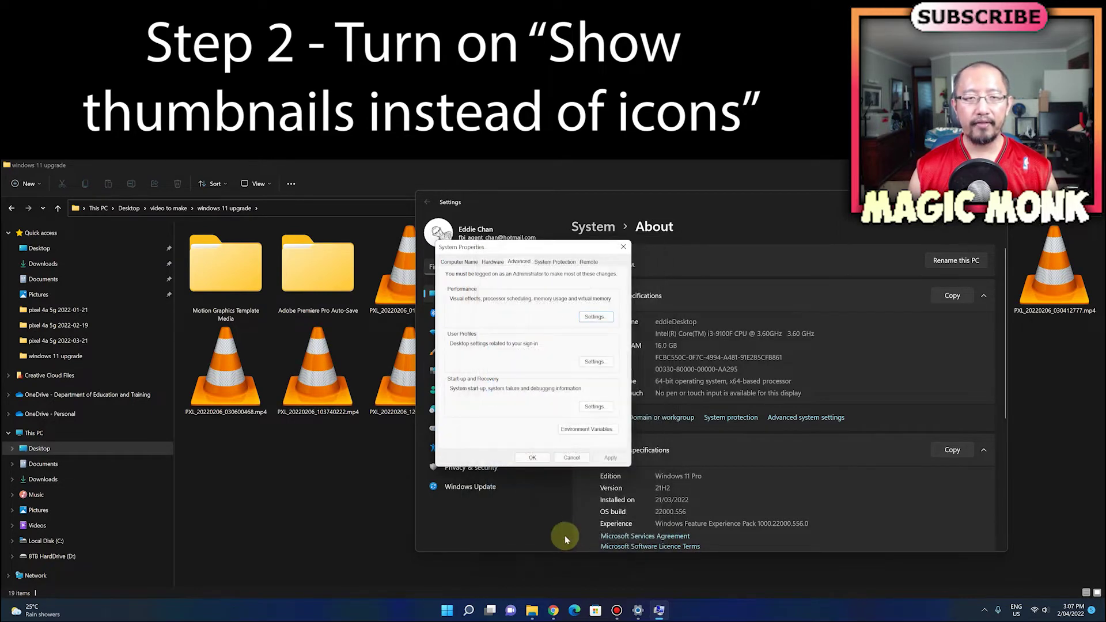
pyautogui.click(529, 458)
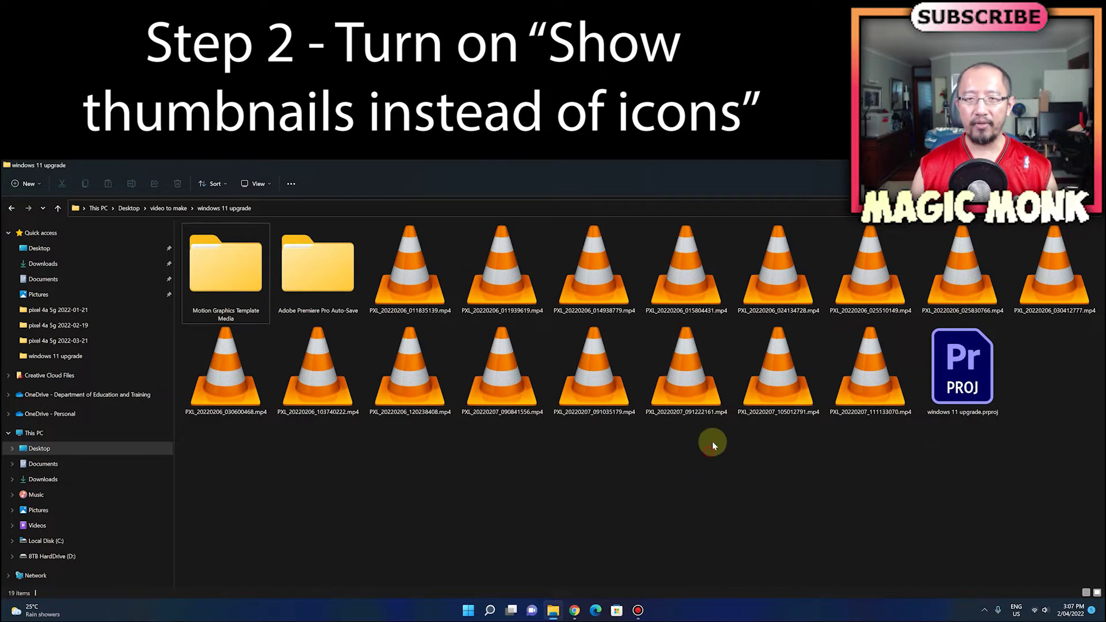
pyautogui.moveTo(226, 275)
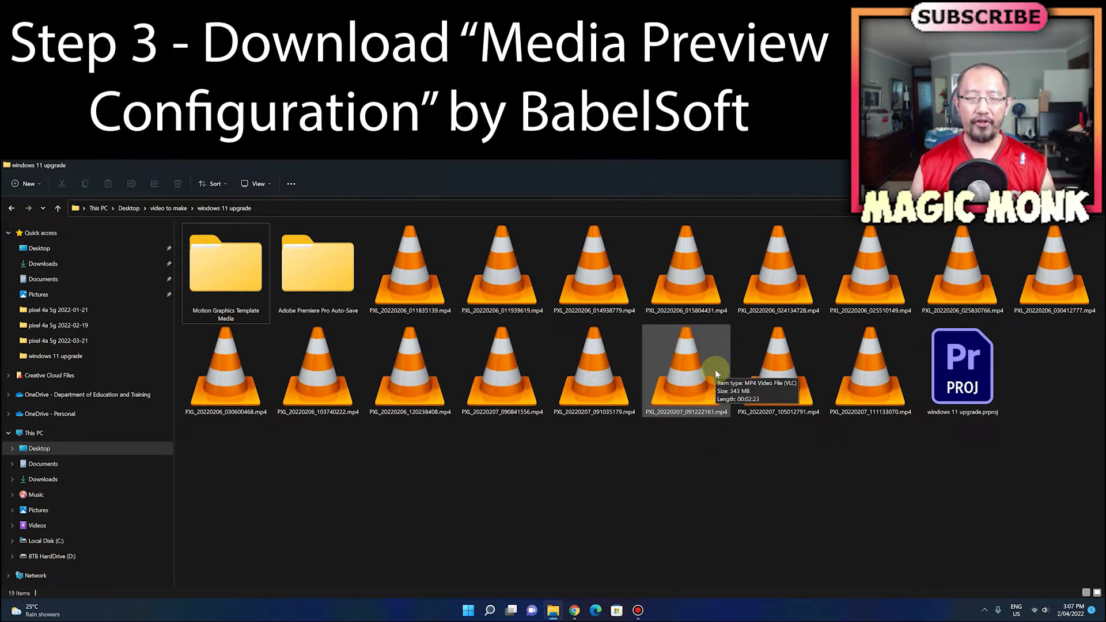
pyautogui.click(576, 612)
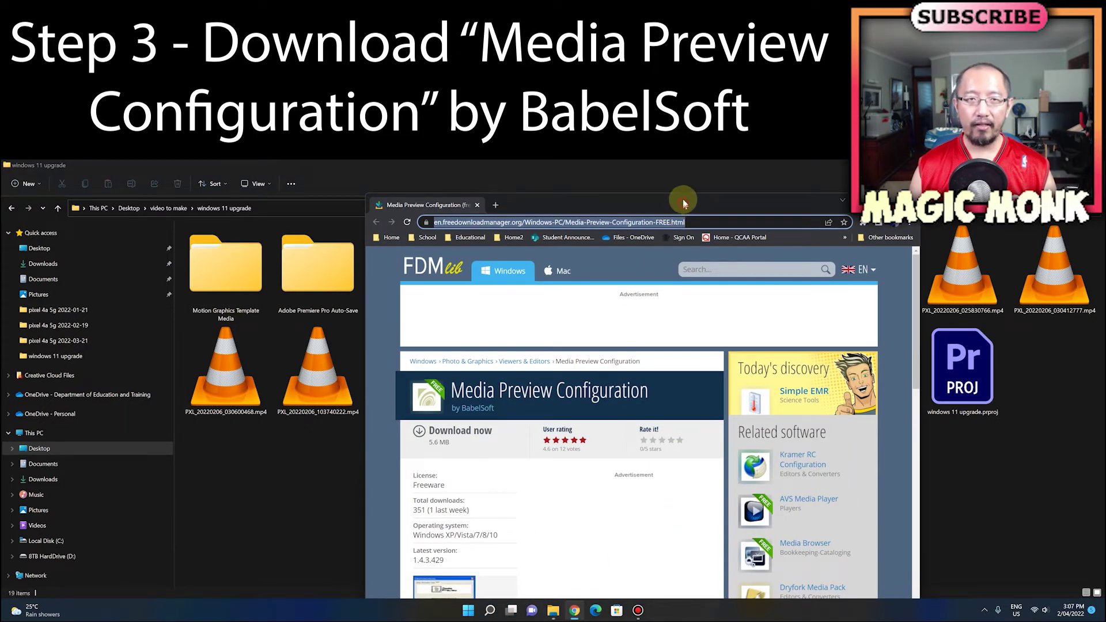
# Step: Review the FDMLib Media Preview Configuration 1.4.3.429 page and select its URL
pyautogui.moveTo(683, 198)
pyautogui.mouseDown()
pyautogui.moveTo(682, 169)
pyautogui.moveTo(679, 185)
pyautogui.mouseUp()
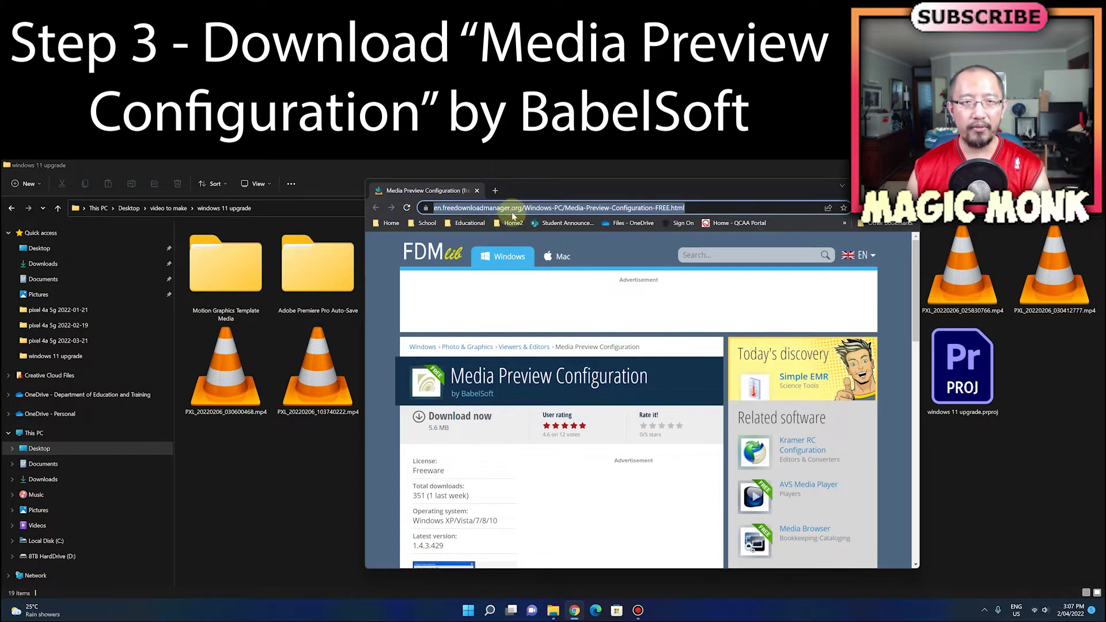
pyautogui.scroll(-1, 524, 300)
pyautogui.scroll(-2, 524, 304)
pyautogui.scroll(2, 524, 304)
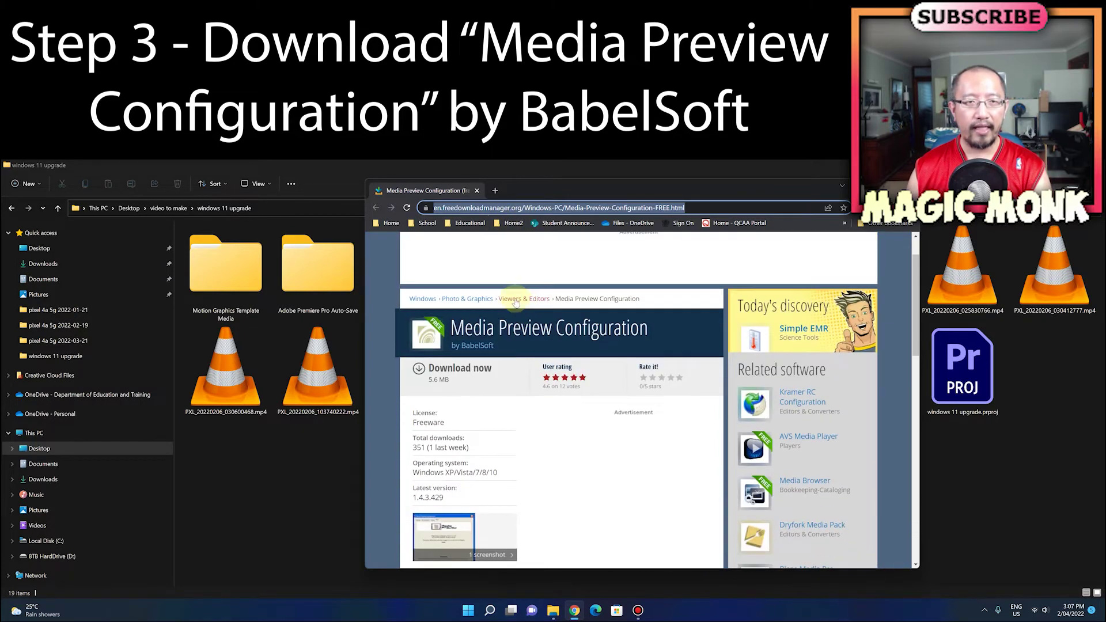
pyautogui.click(452, 208)
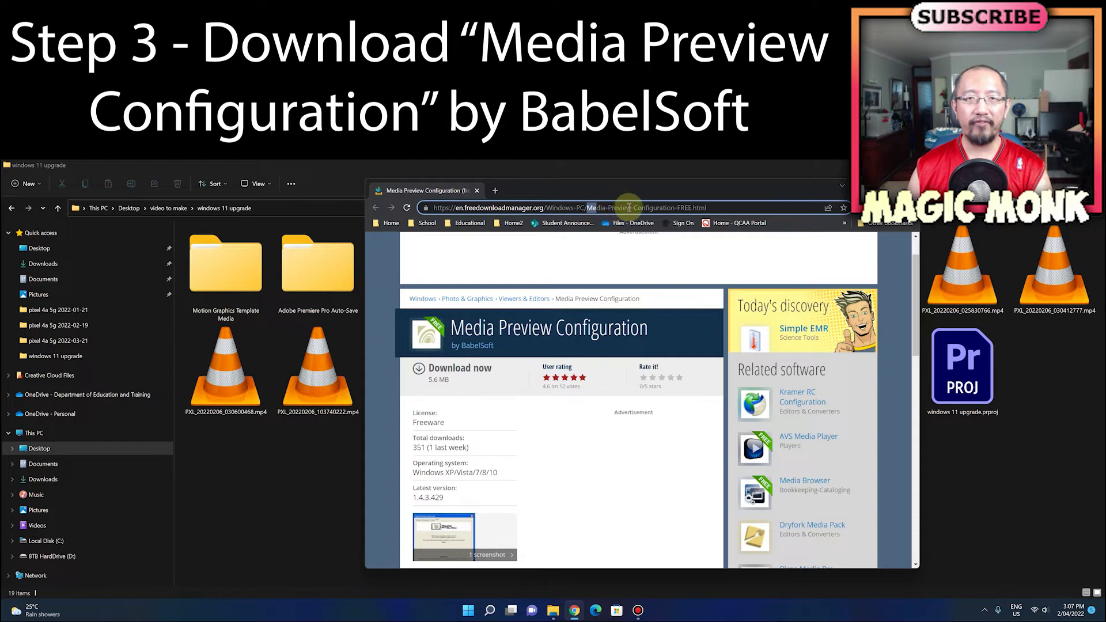
pyautogui.moveTo(632, 208); pyautogui.dragTo(719, 208)
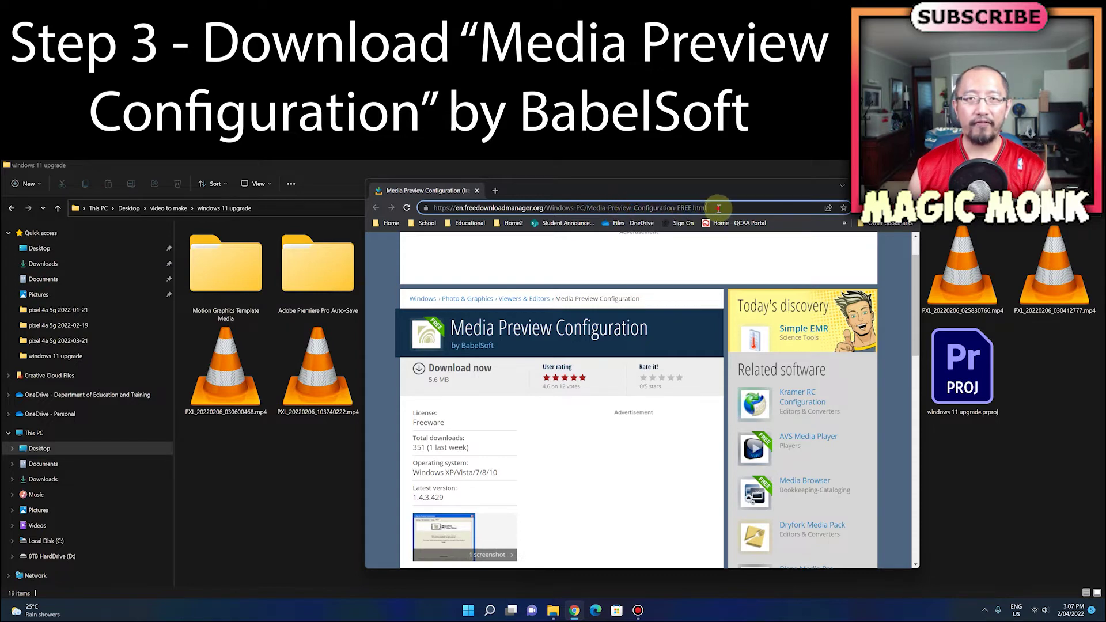
pyautogui.moveTo(719, 208); pyautogui.dragTo(401, 198)
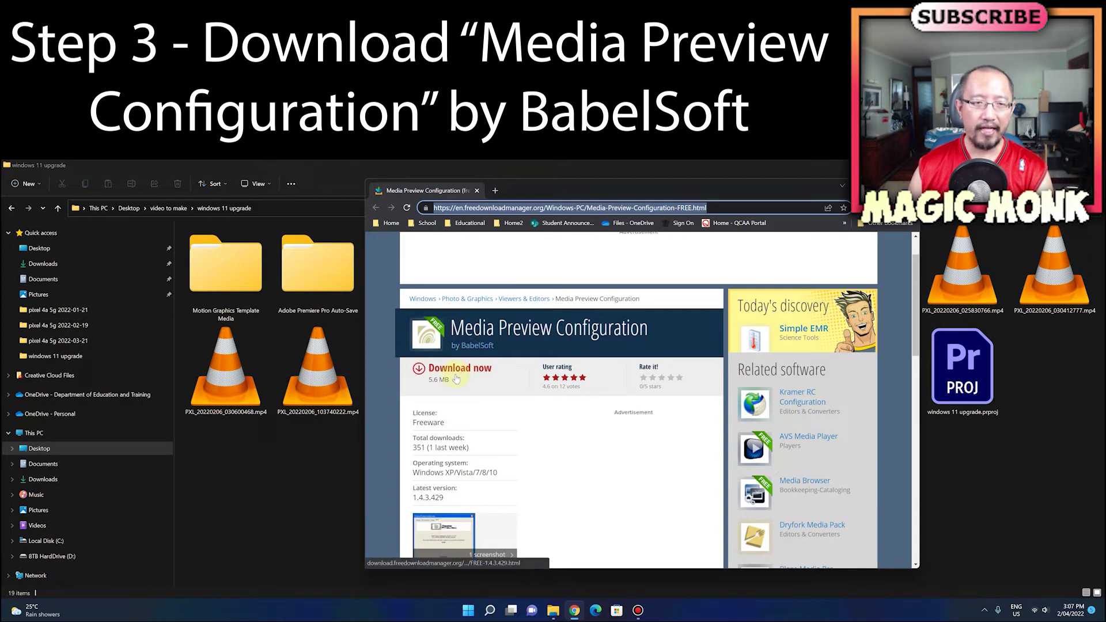
pyautogui.click(457, 378)
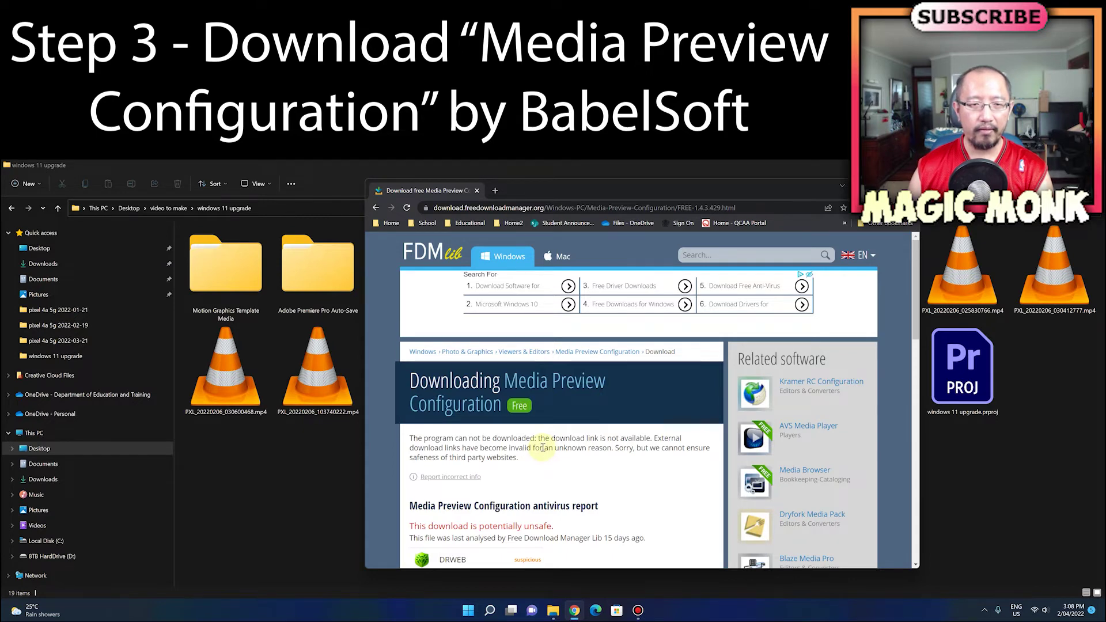
# Step: Download MediaPreviewSetup and search Google for BabelSoft in a new tab
pyautogui.scroll(-1, 543, 447)
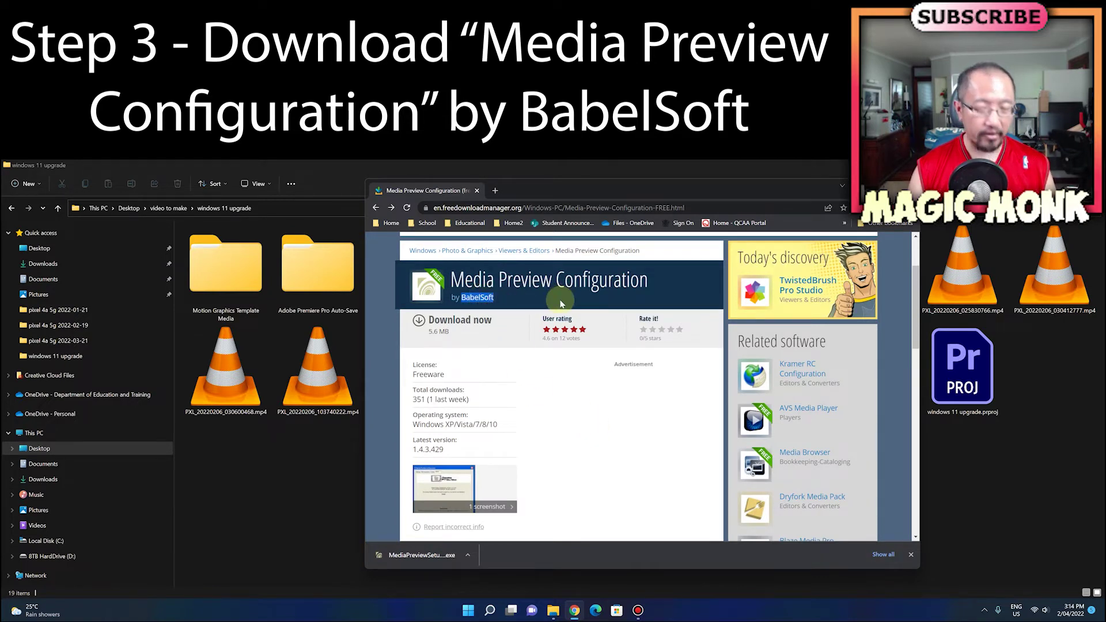
pyautogui.hotkey('ctrl', 't')
pyautogui.write('BabelSoft')
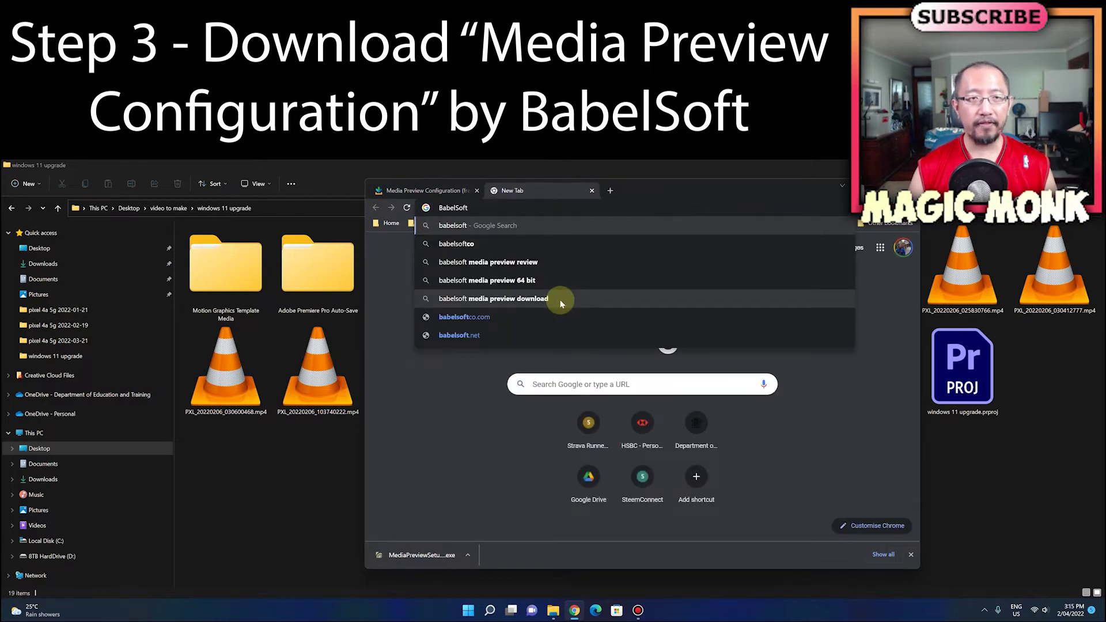
pyautogui.press('Return')
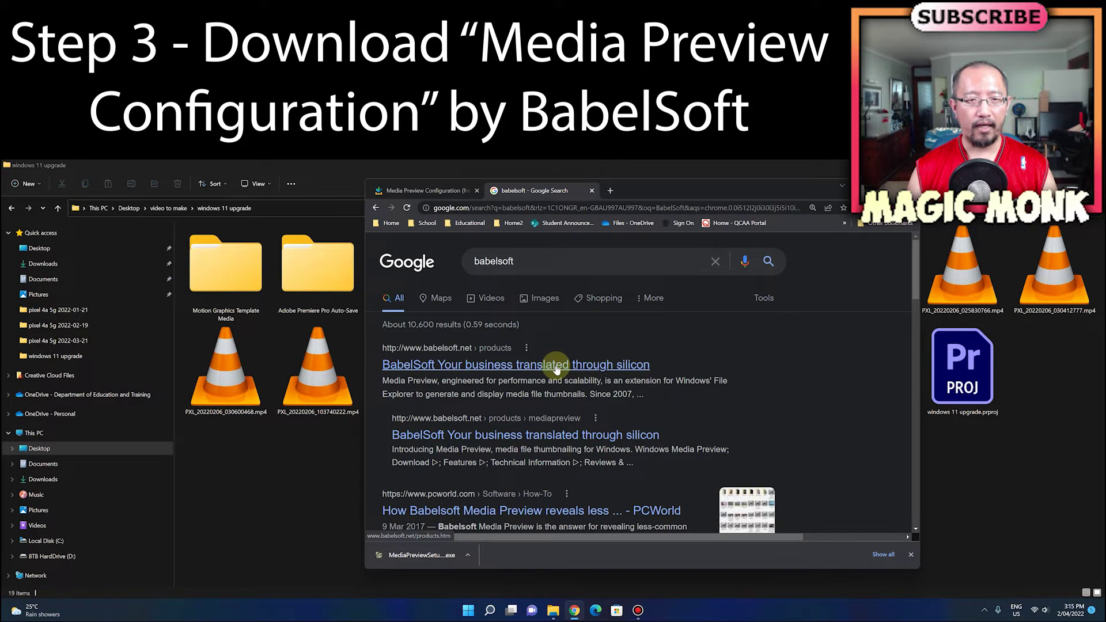
# Step: Go from the BabelSoft result to its Media Preview product page and locate the Download section
pyautogui.click(556, 365)
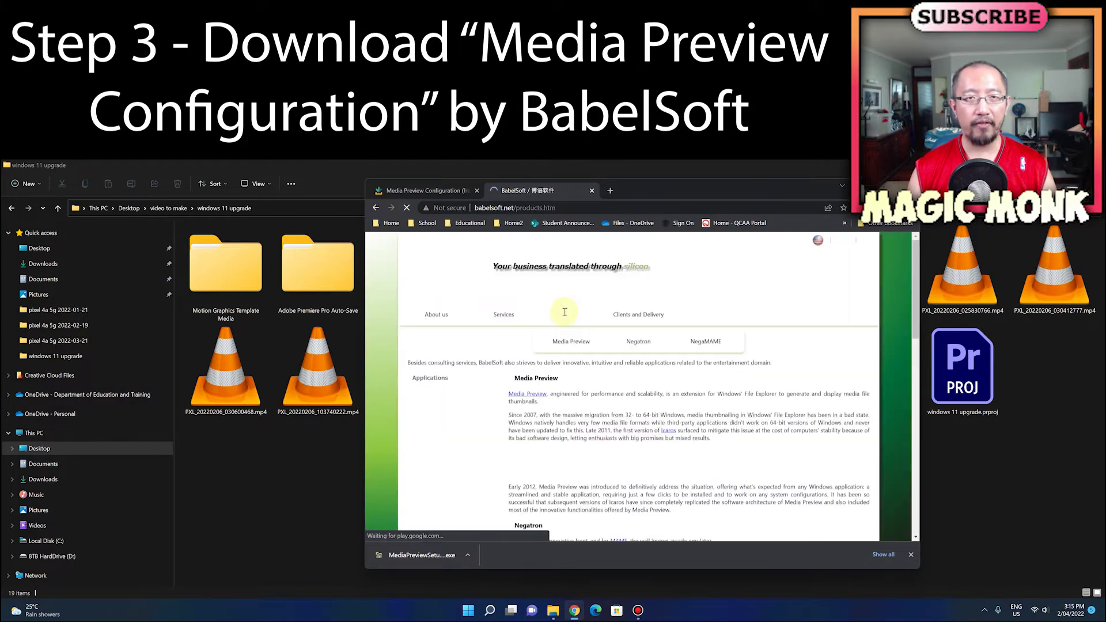
pyautogui.click(574, 345)
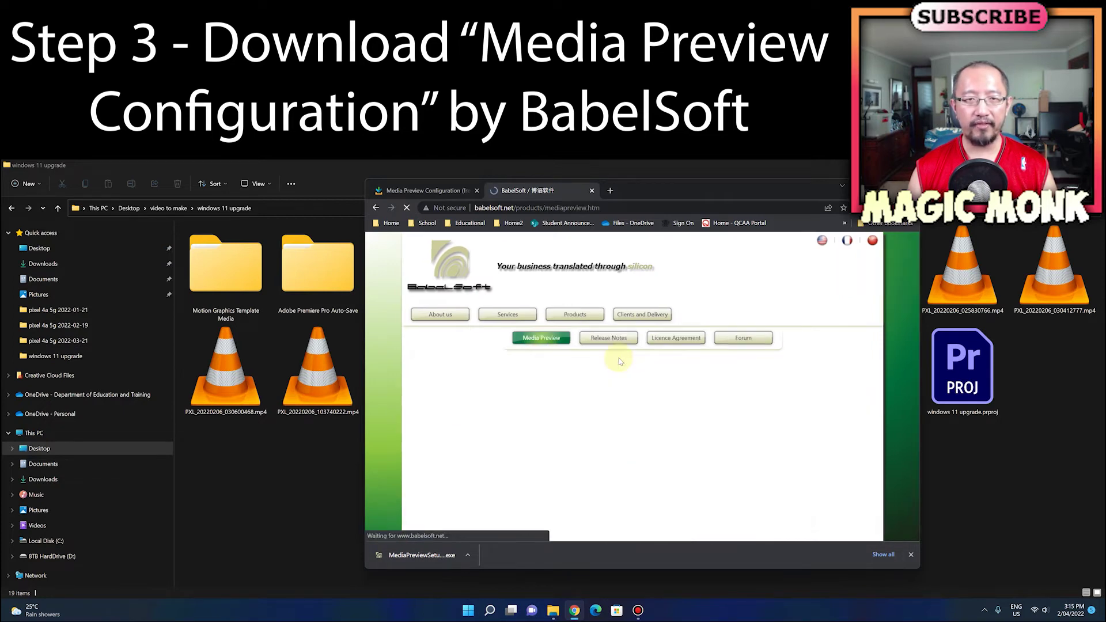
pyautogui.scroll(-2, 662, 404)
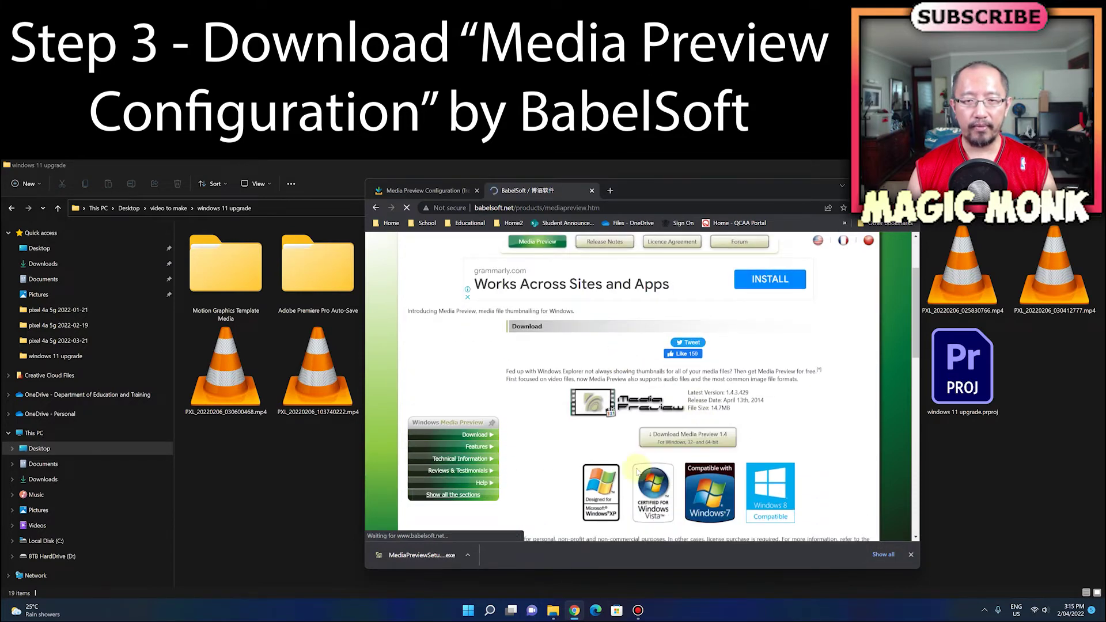
pyautogui.scroll(-2, 634, 490)
pyautogui.scroll(-2, 633, 491)
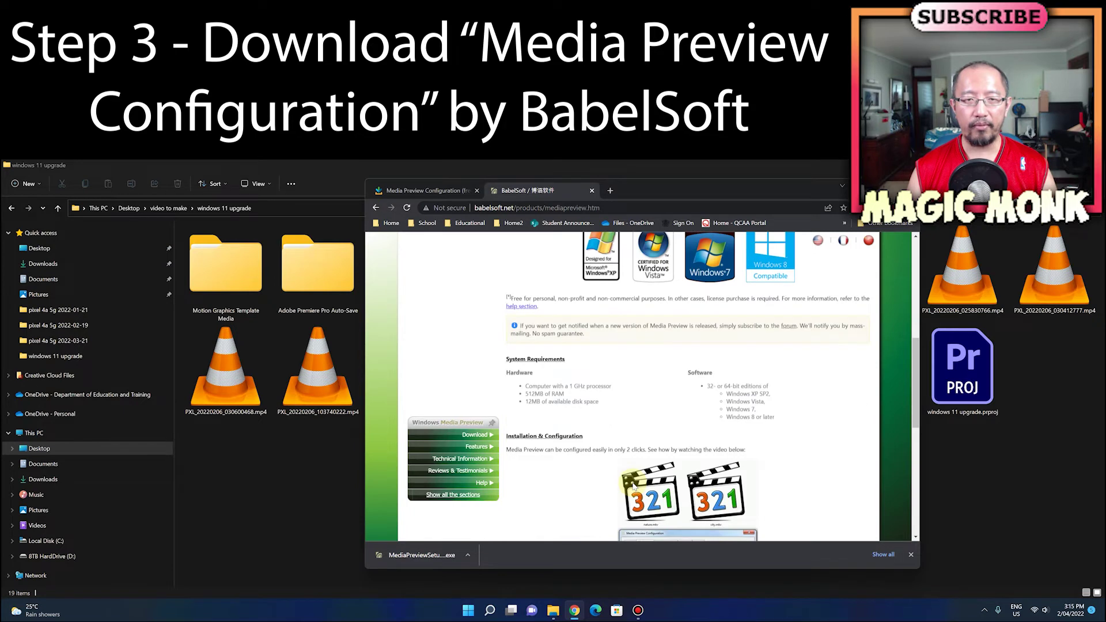
pyautogui.scroll(-5, 634, 487)
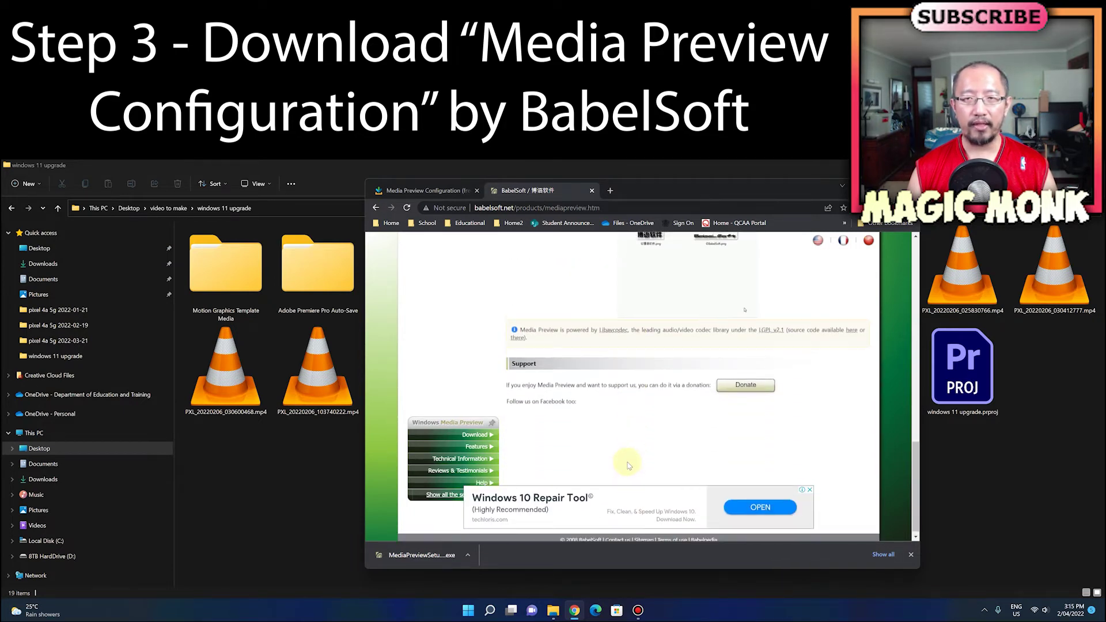
pyautogui.scroll(4, 628, 460)
pyautogui.scroll(3, 628, 460)
pyautogui.scroll(1, 645, 450)
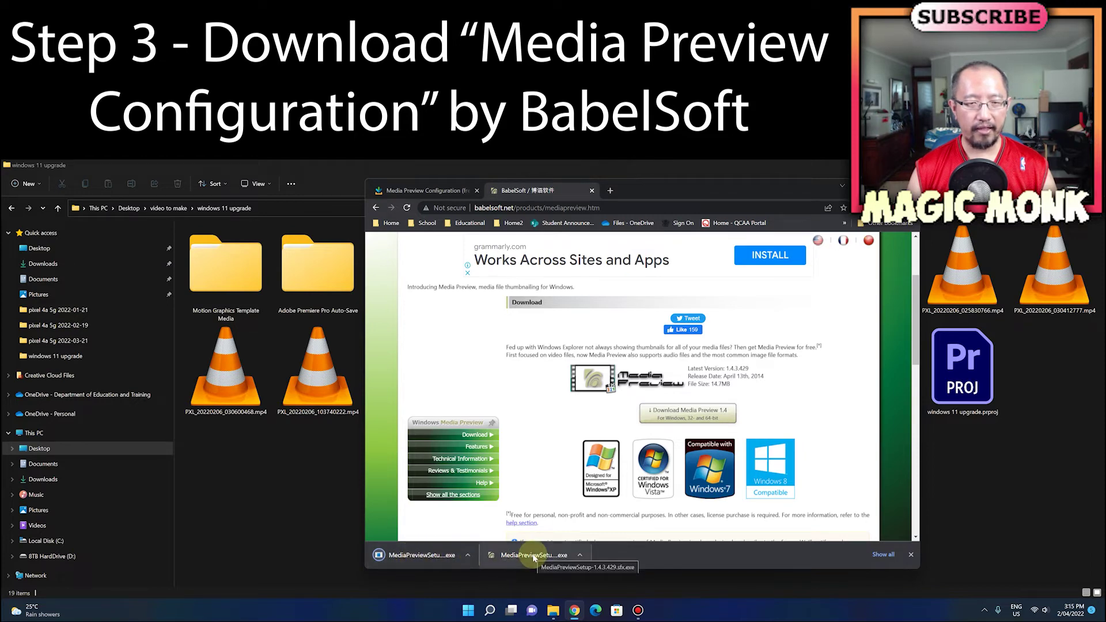
# Step: Launch the Media Preview installer in English (United States) and get past the welcome and license pages
pyautogui.click(408, 555)
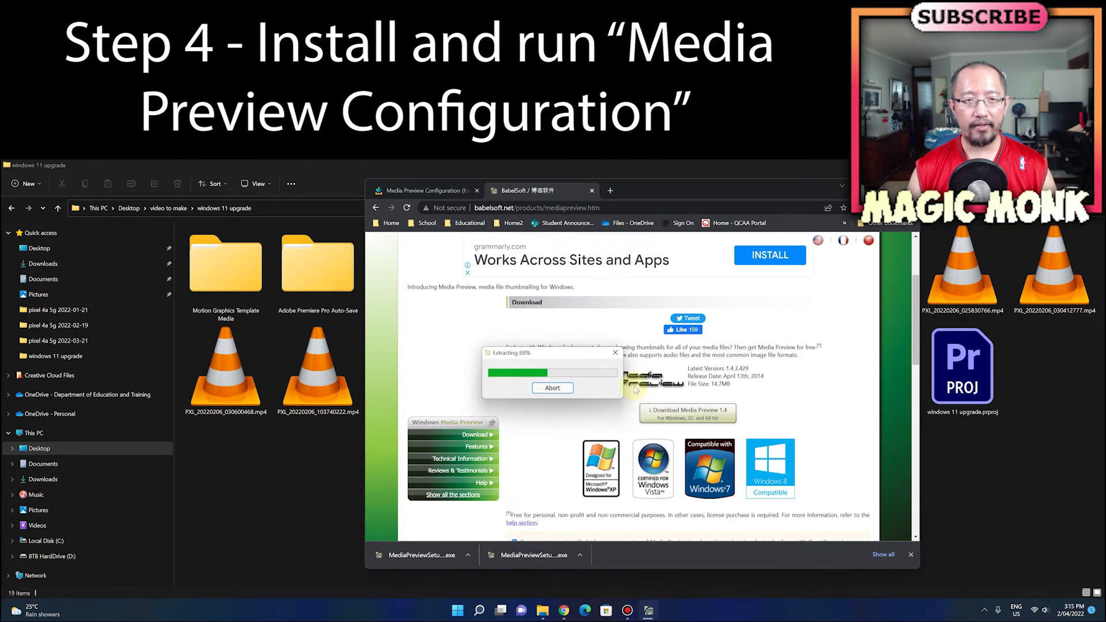
pyautogui.click(575, 382)
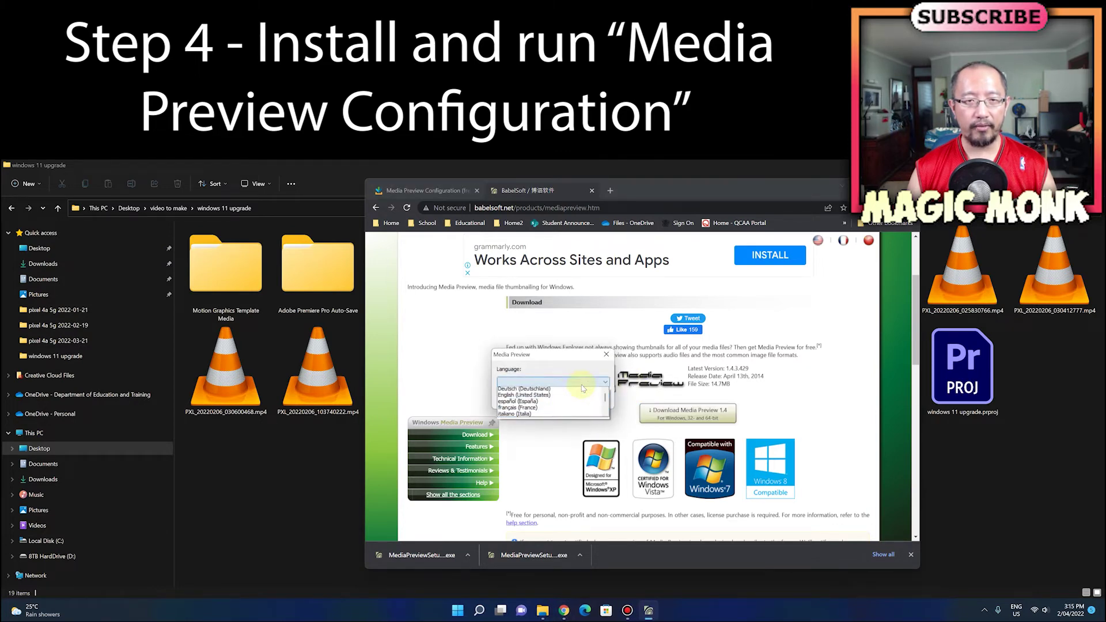
pyautogui.click(553, 397)
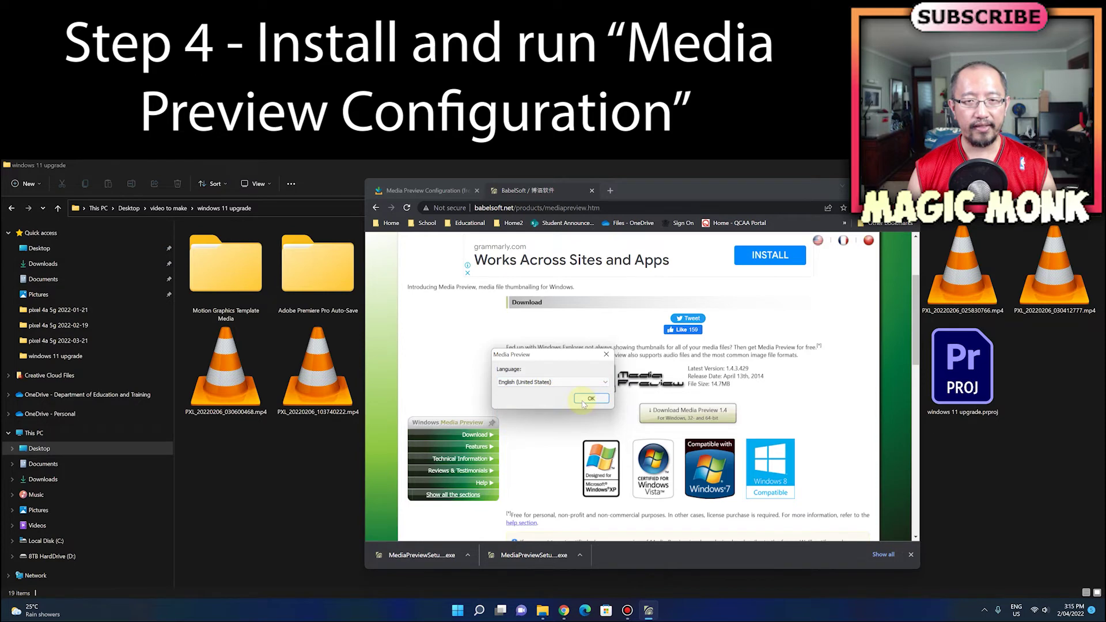
pyautogui.click(576, 402)
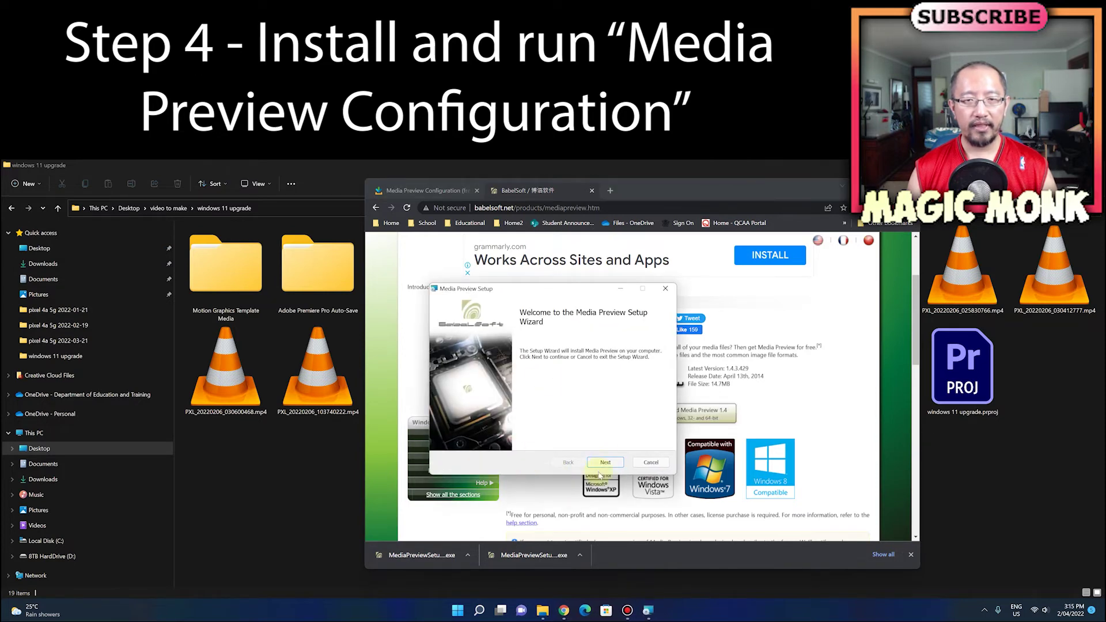
pyautogui.click(605, 462)
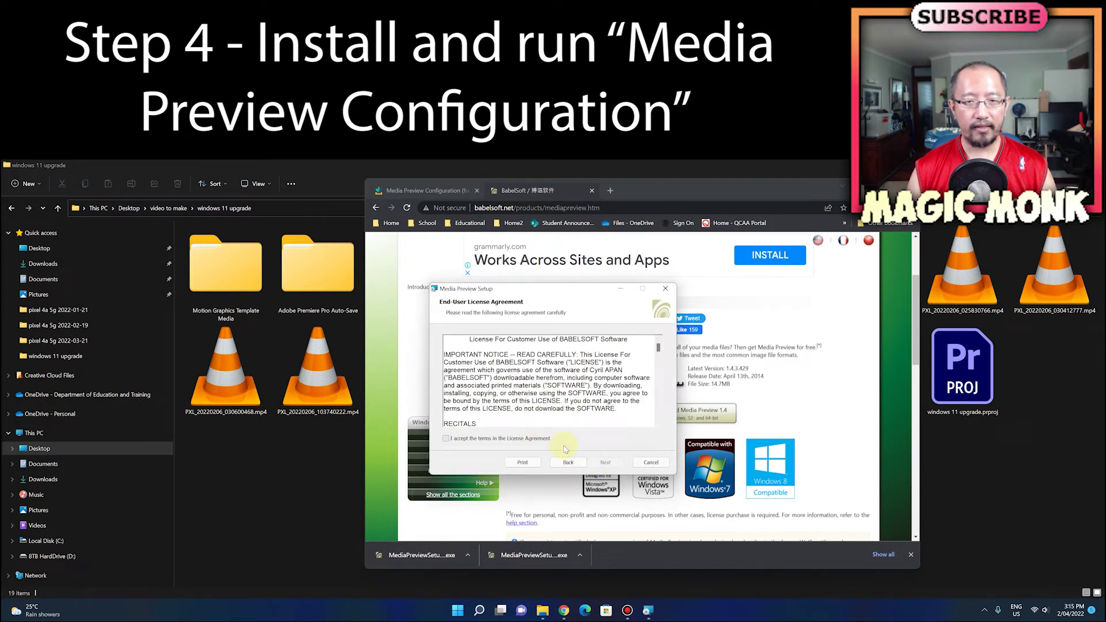
pyautogui.click(604, 463)
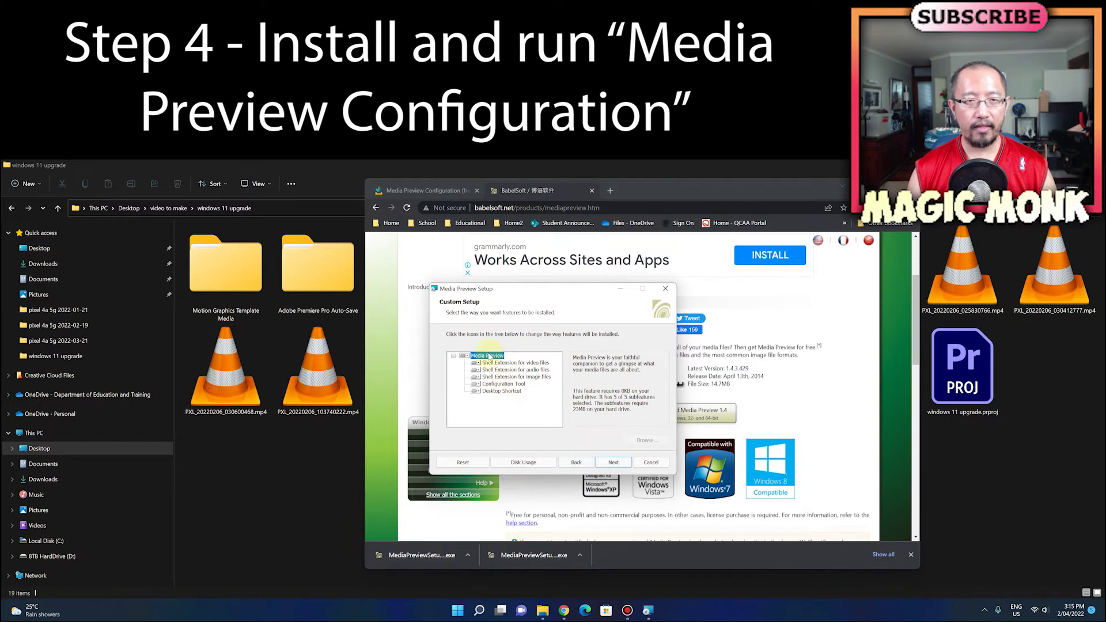
# Step: Install all Media Preview features entirely on the local drive
pyautogui.click(468, 358)
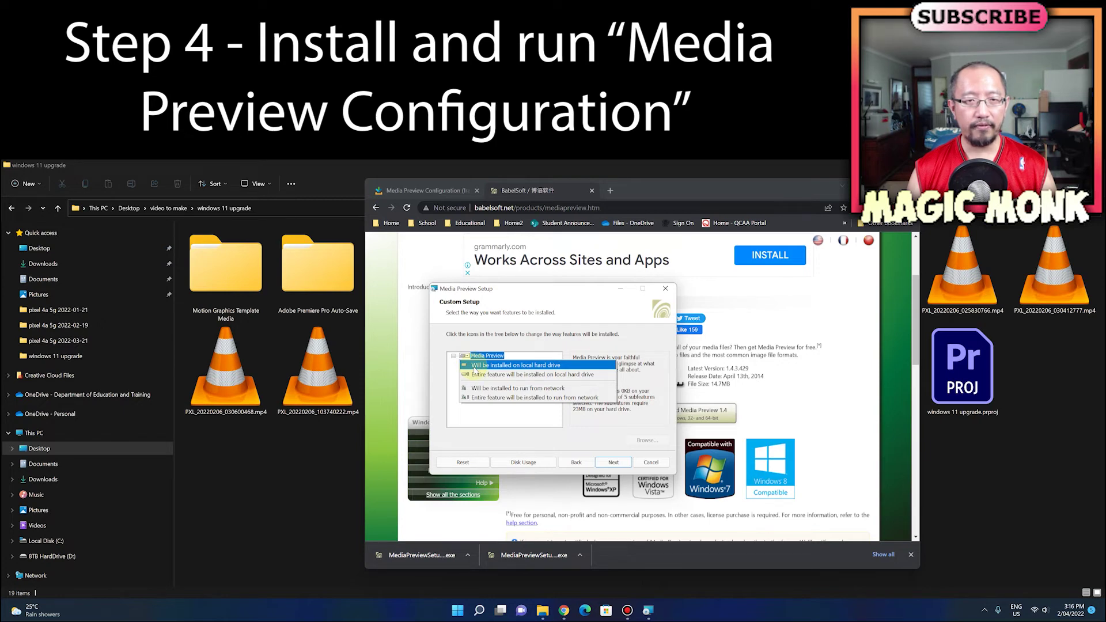
pyautogui.click(477, 378)
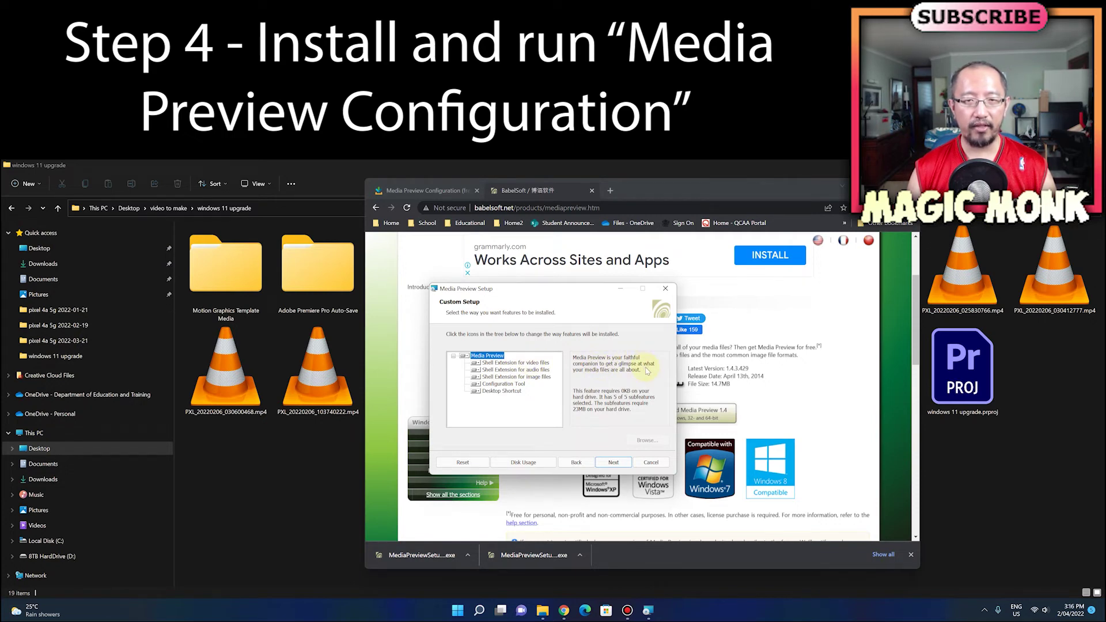
pyautogui.click(499, 364)
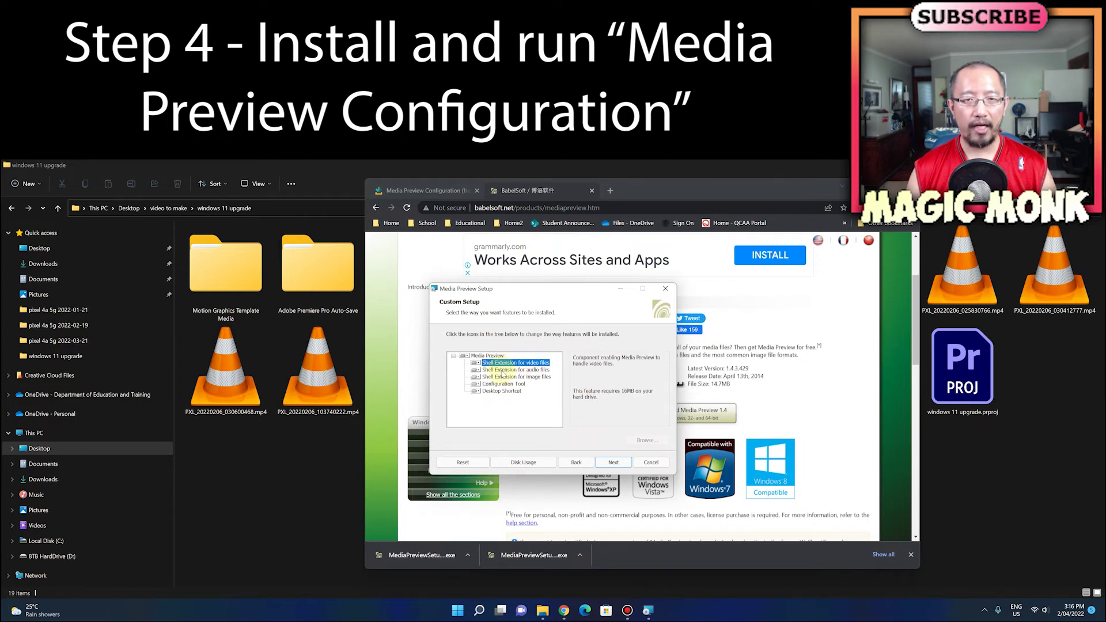
pyautogui.click(500, 372)
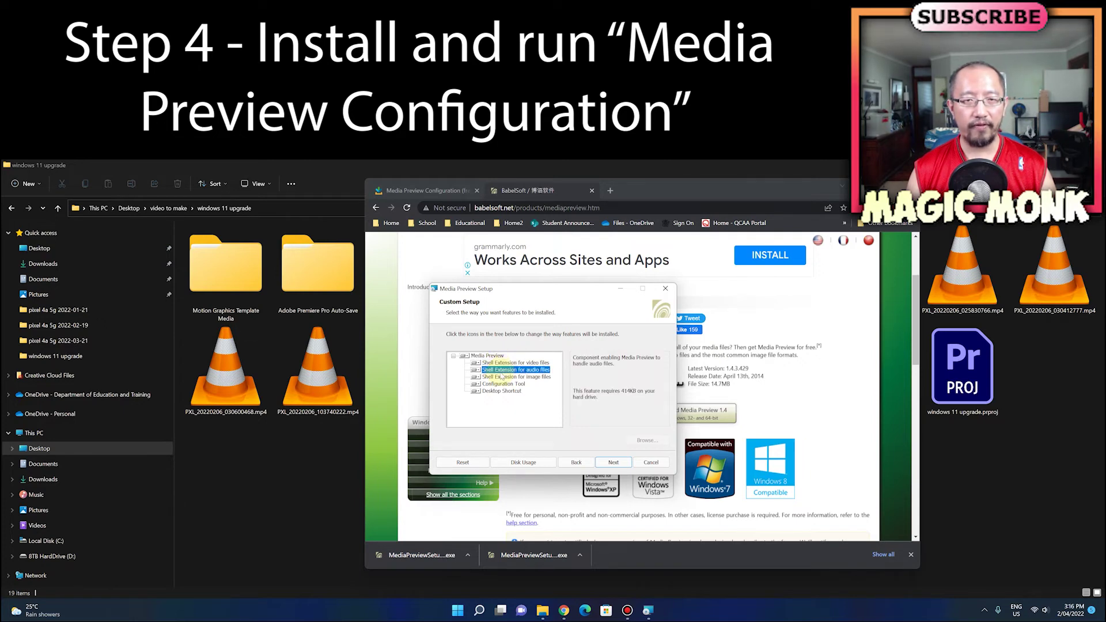
pyautogui.click(497, 385)
pyautogui.click(501, 391)
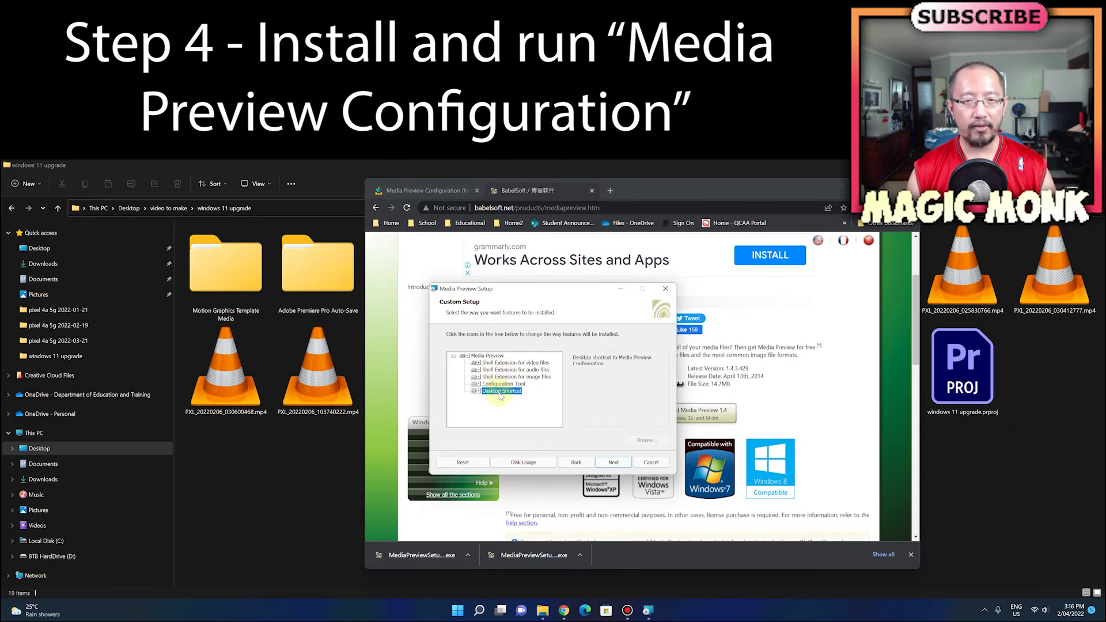
pyautogui.click(613, 464)
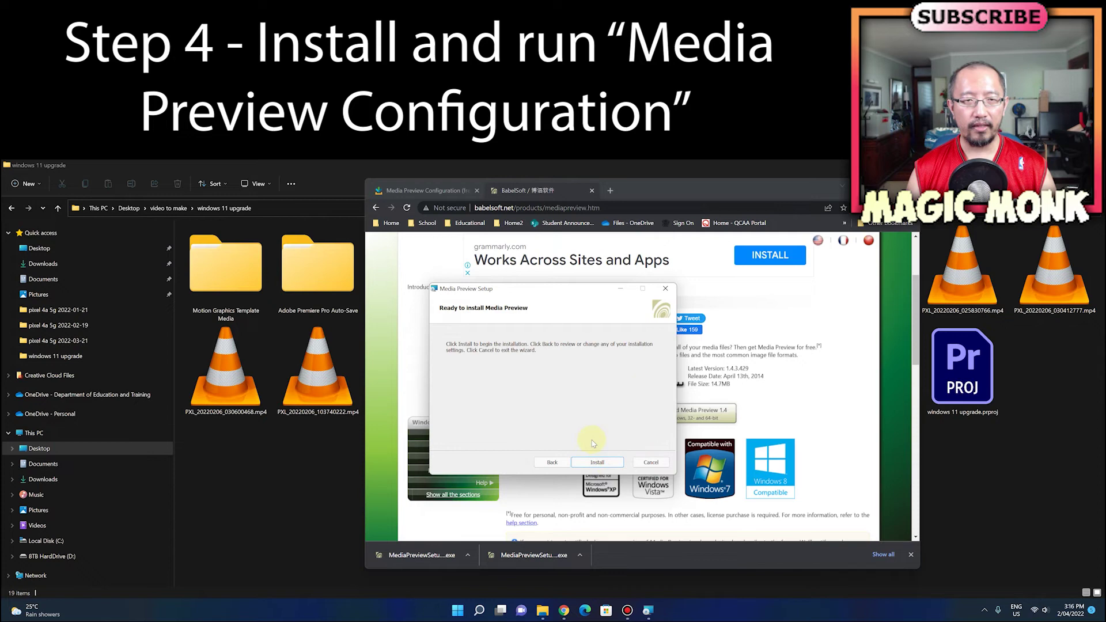
pyautogui.click(607, 461)
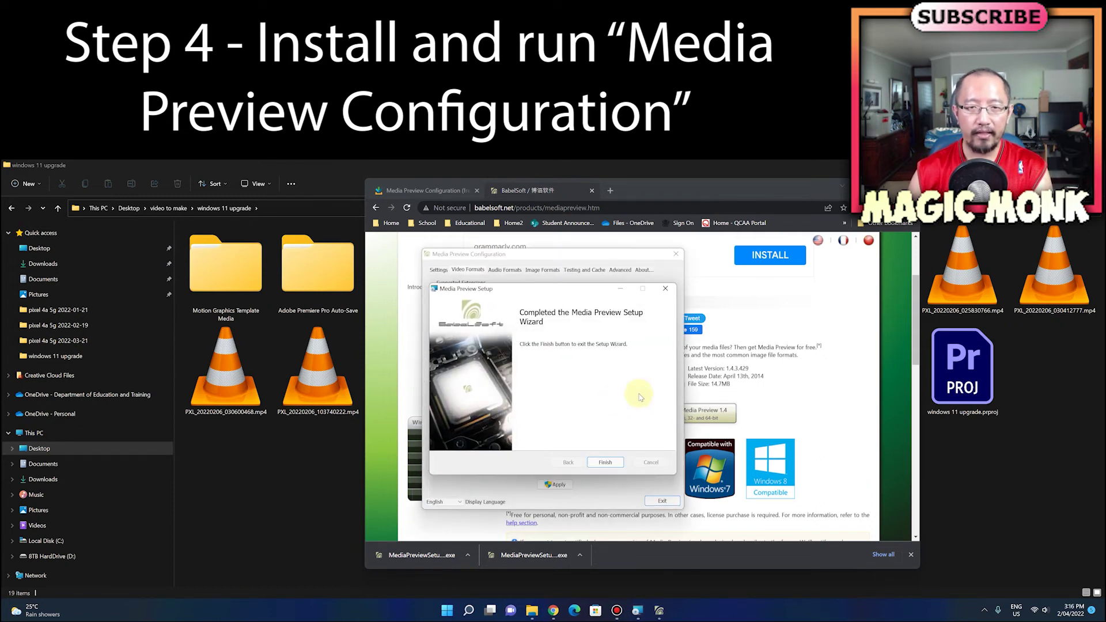
# Step: Finish setup, then Select All video formats in Media Preview Configuration, apply, and exit
pyautogui.click(617, 463)
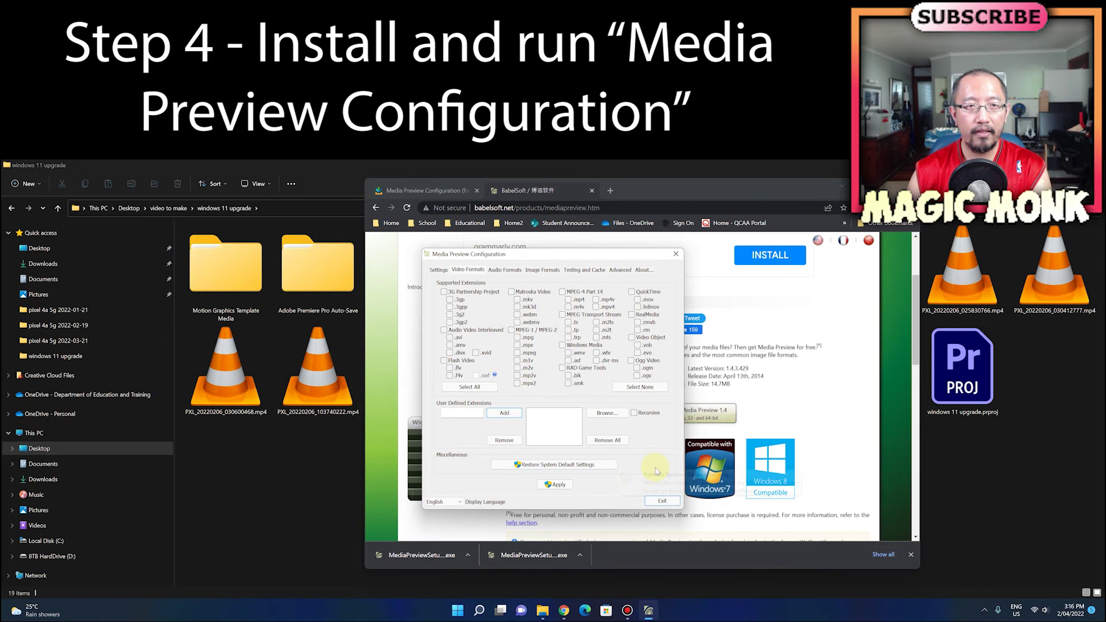
pyautogui.moveTo(509, 261); pyautogui.dragTo(544, 265)
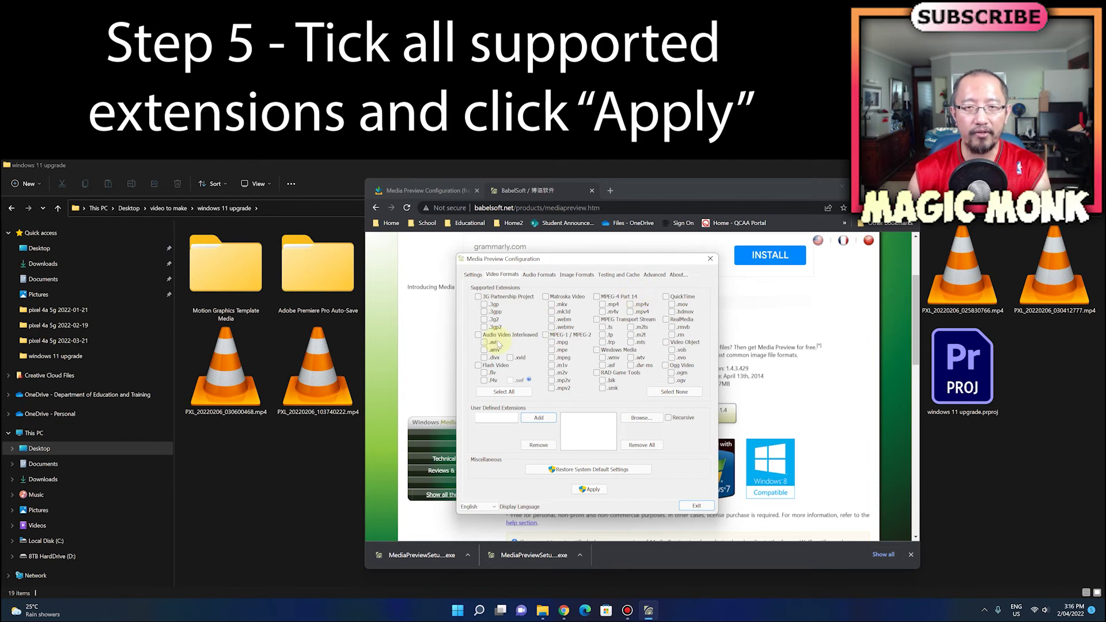
pyautogui.click(497, 393)
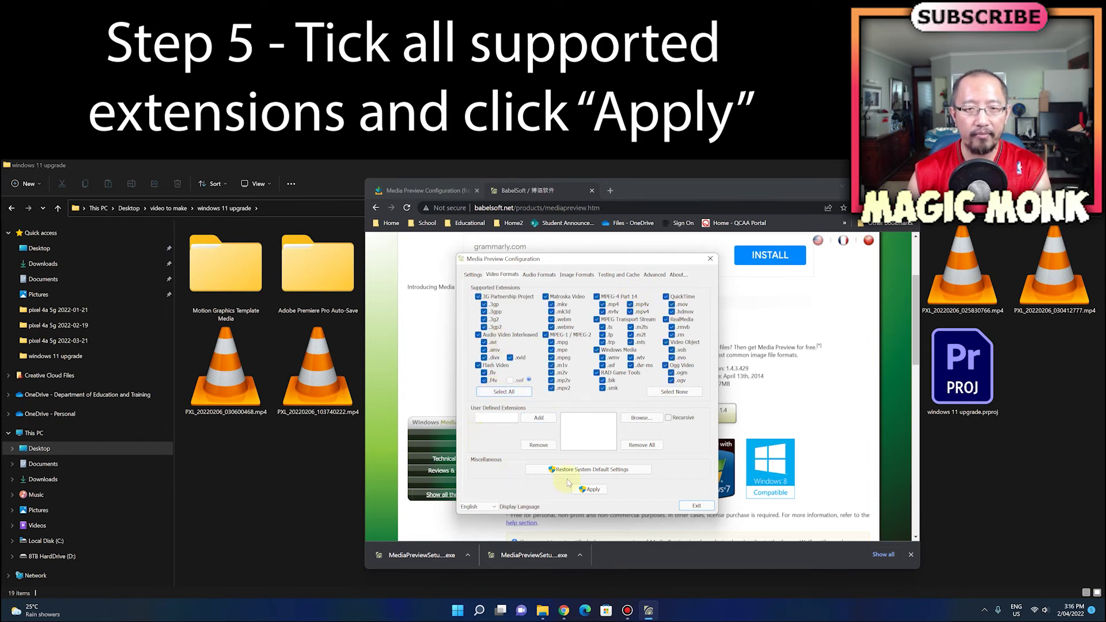
pyautogui.click(590, 489)
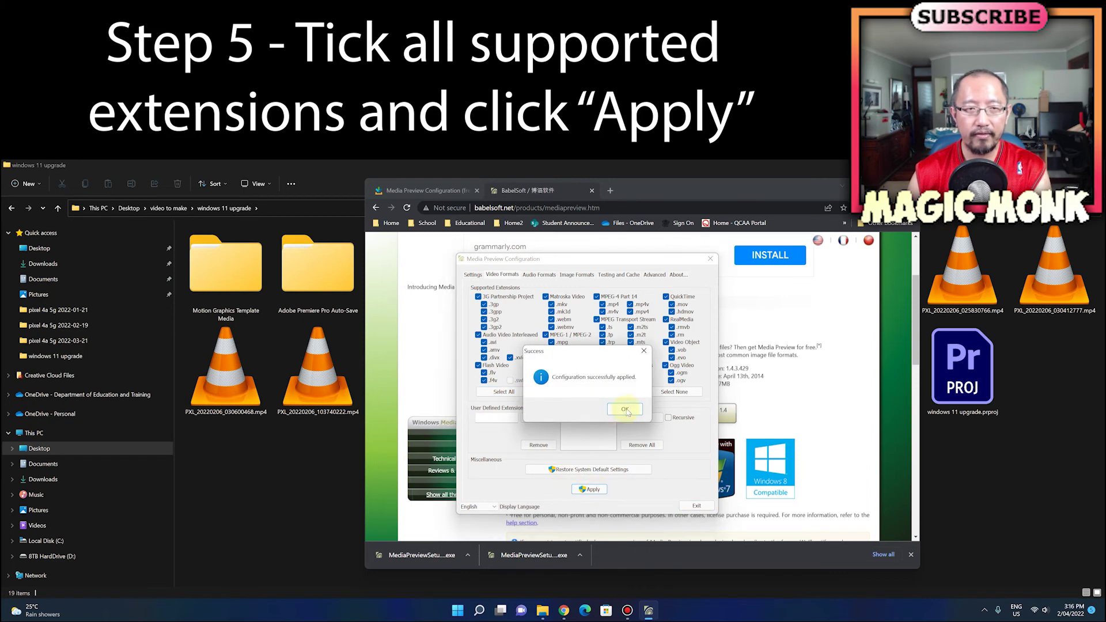
pyautogui.click(626, 410)
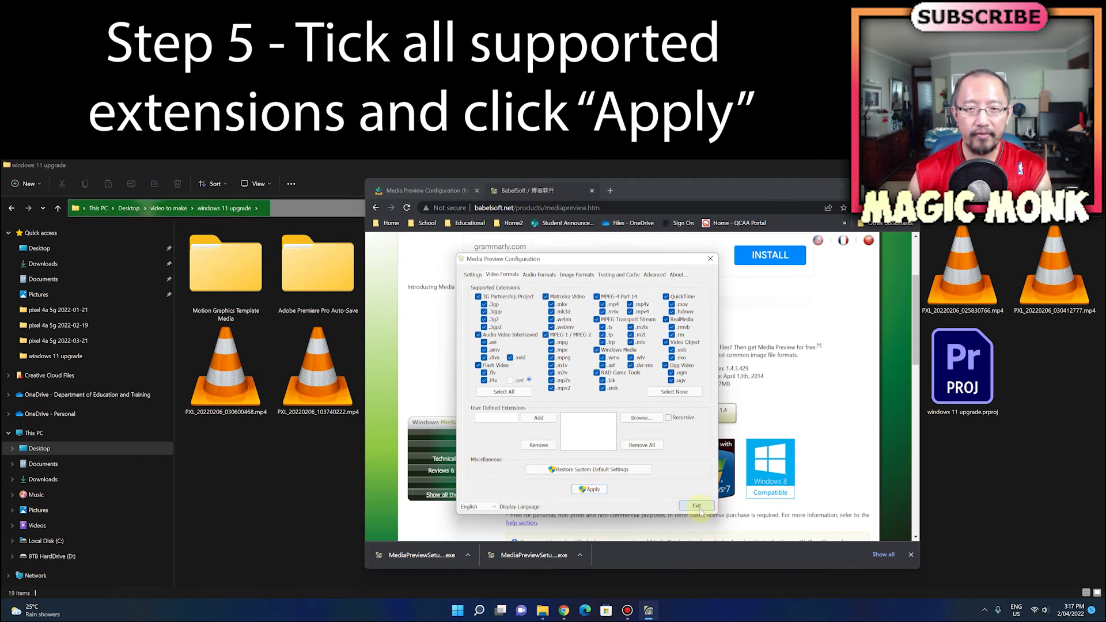
pyautogui.click(704, 507)
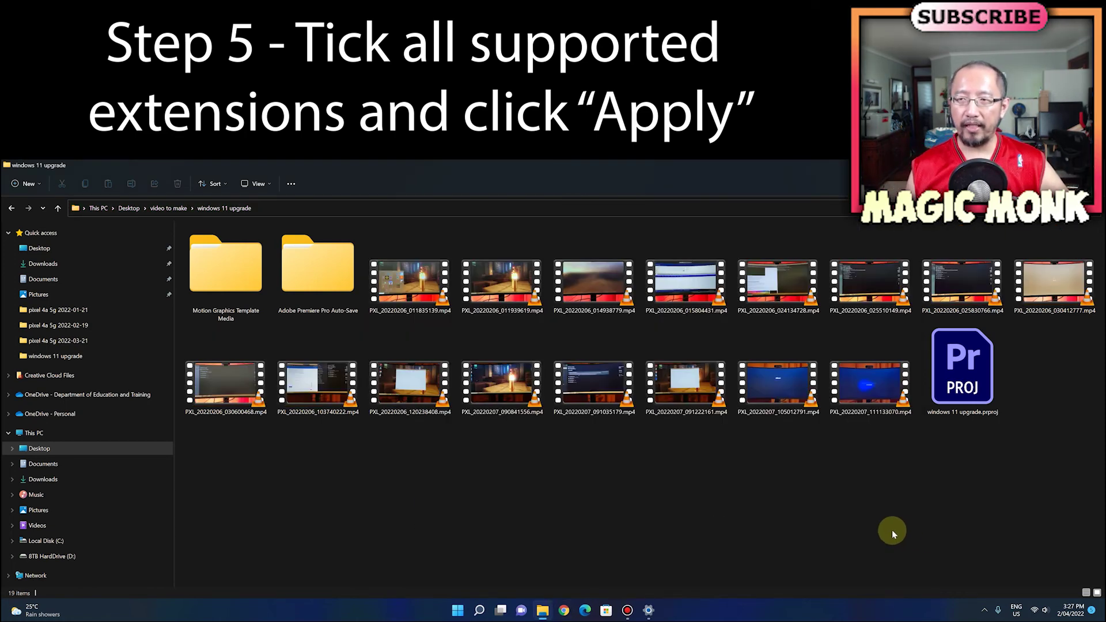
# Step: Browse from 'video to make' into 'things to do after fresh install windows 11' and inspect its mp4s
pyautogui.click(181, 209)
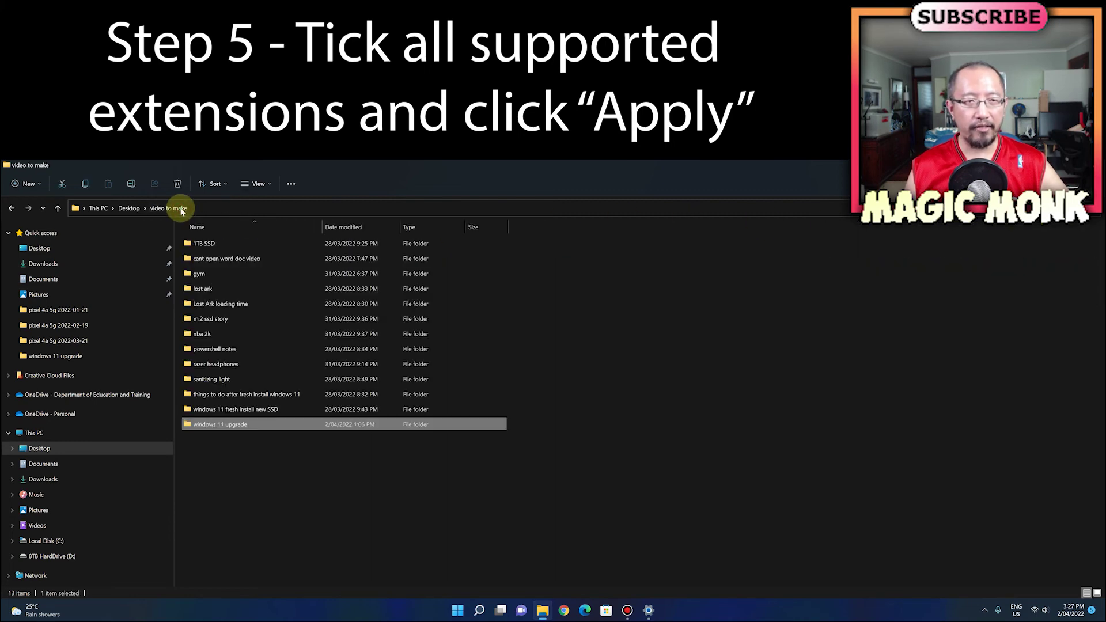
pyautogui.doubleClick(235, 412)
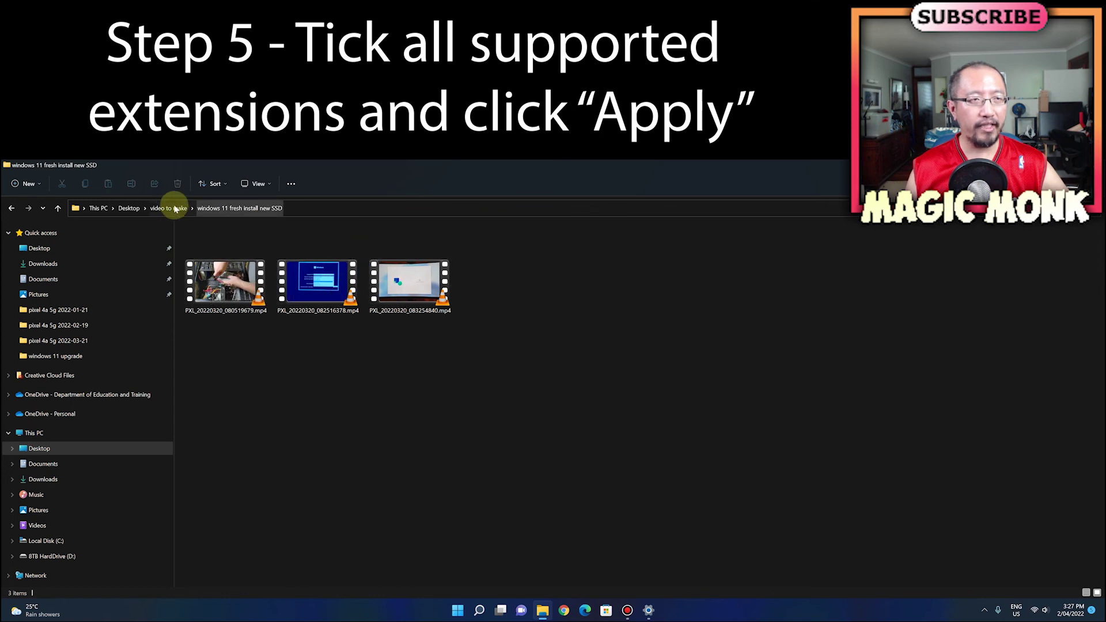
pyautogui.click(173, 208)
pyautogui.doubleClick(207, 395)
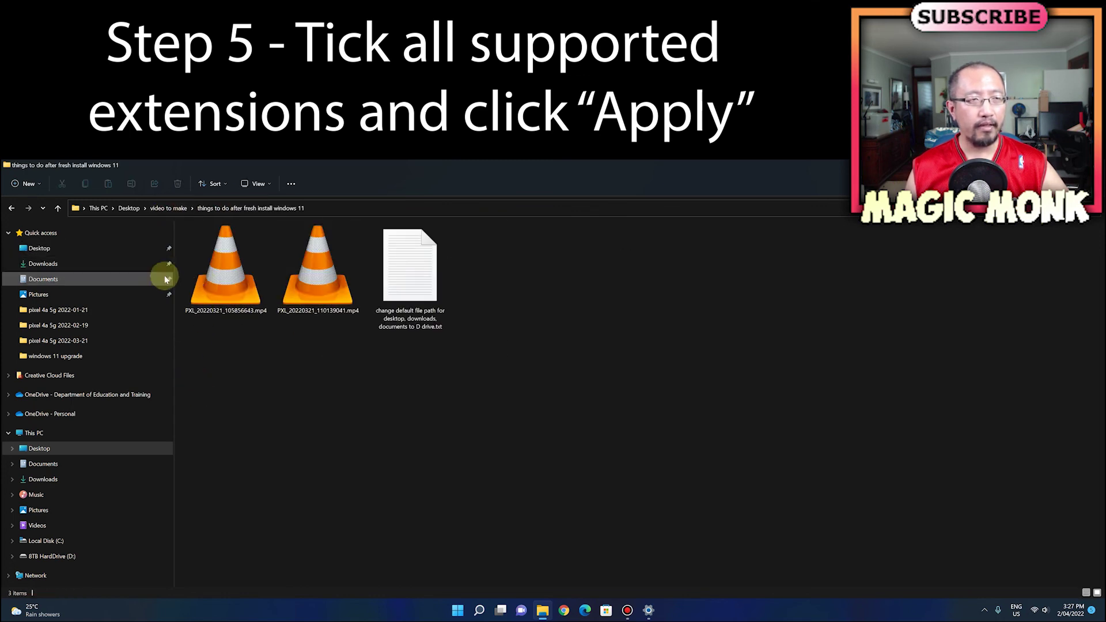
pyautogui.click(235, 304)
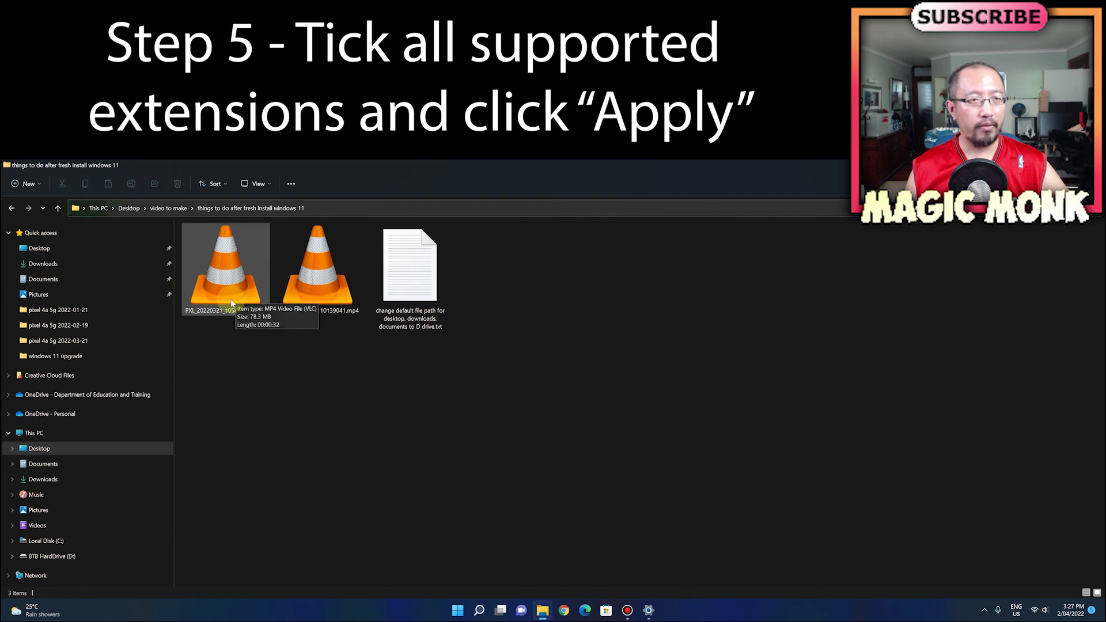